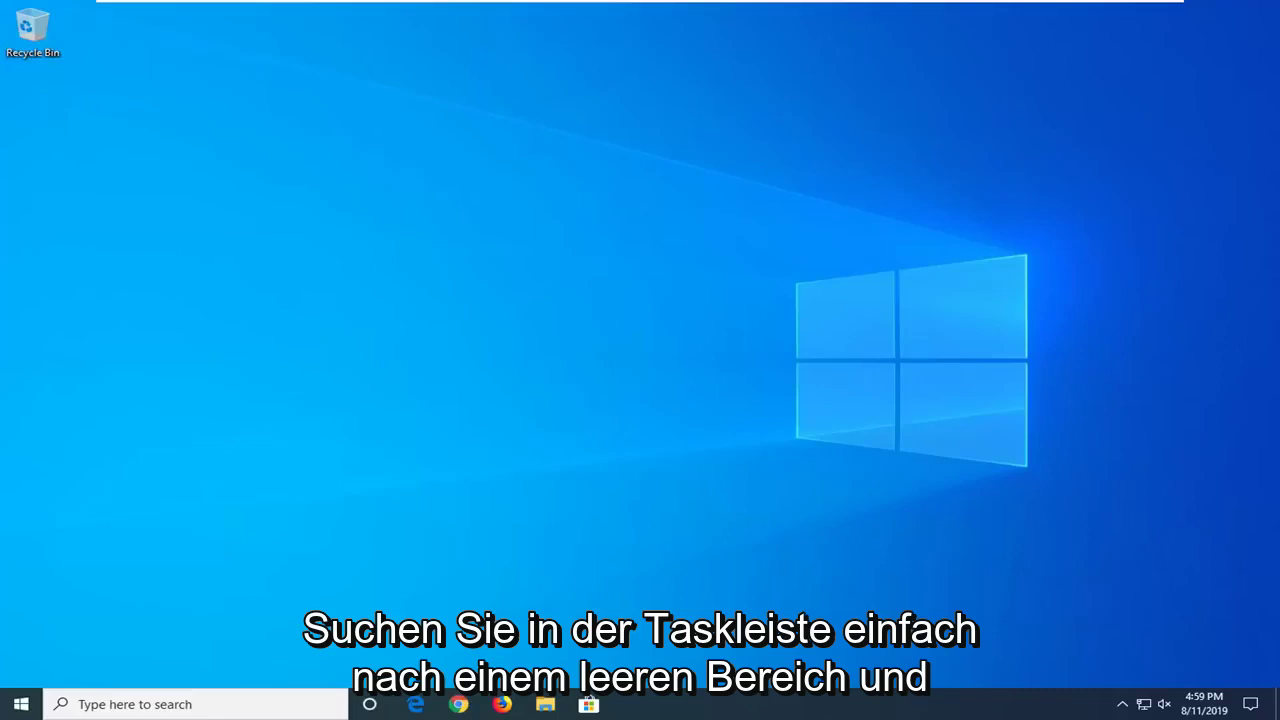
Step: Open Task Manager, view its list of services, and launch the full Services console from there
right_click(908, 712)
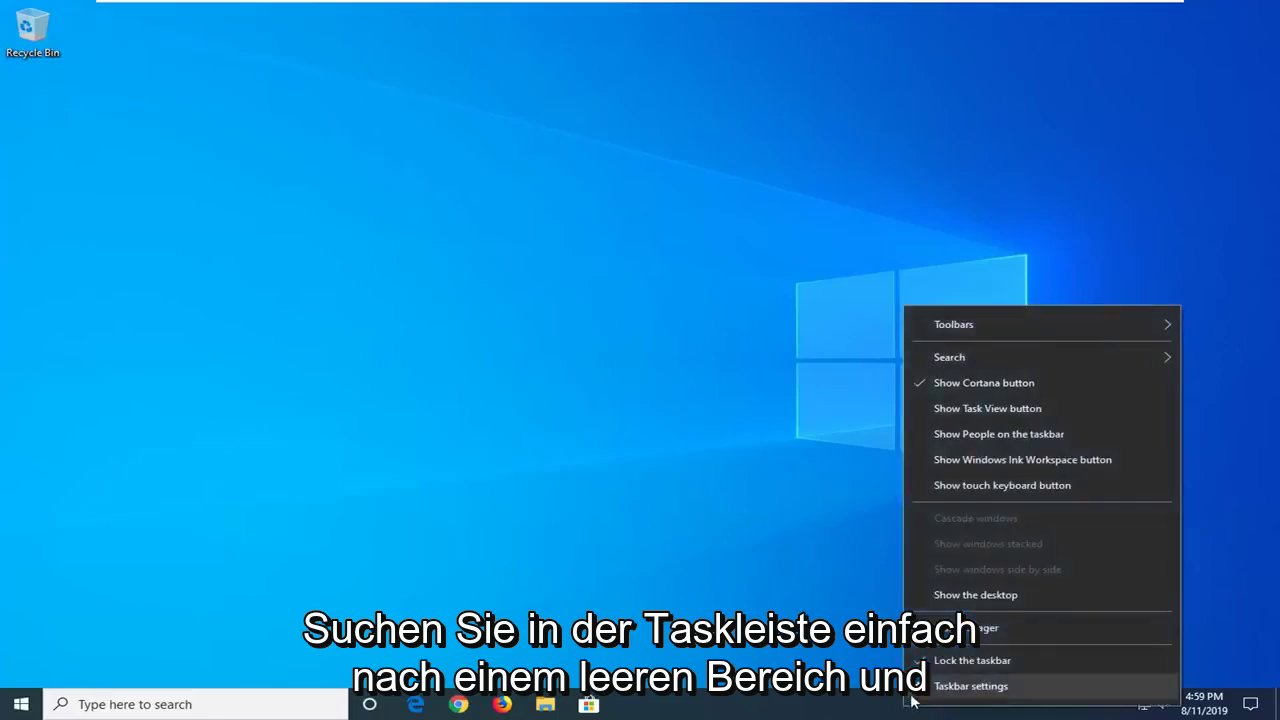
click(951, 628)
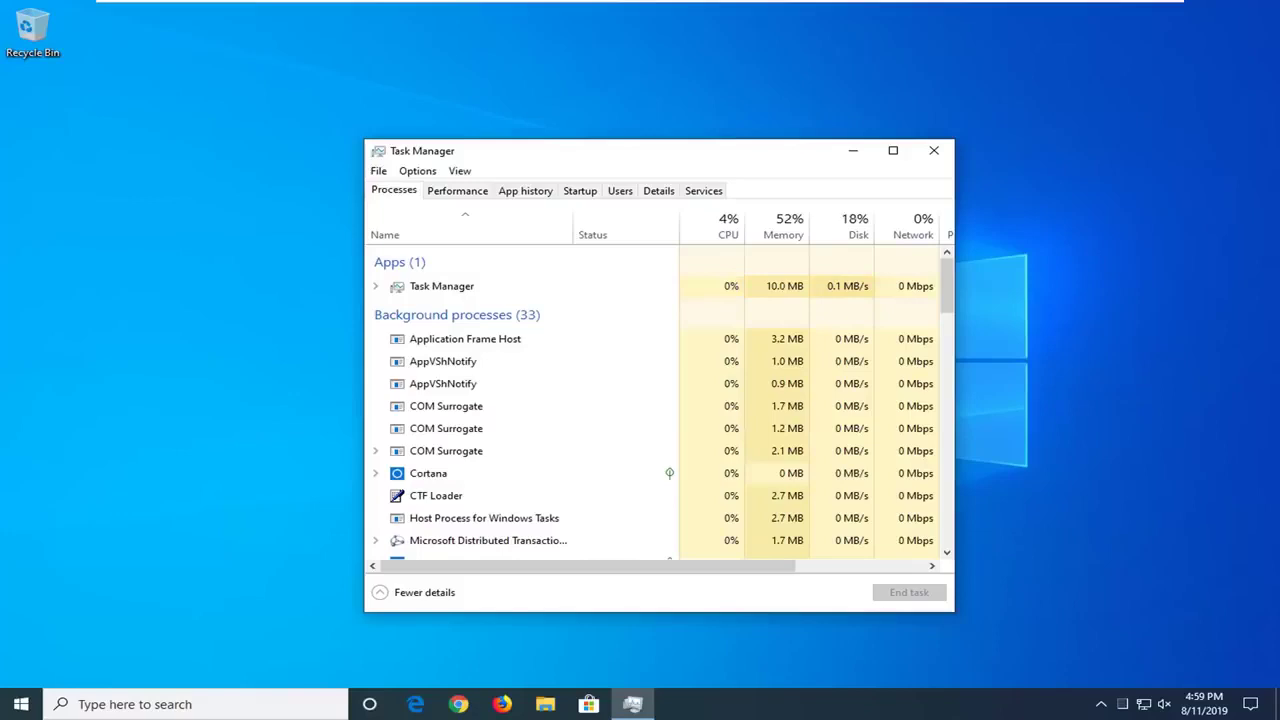
click(703, 191)
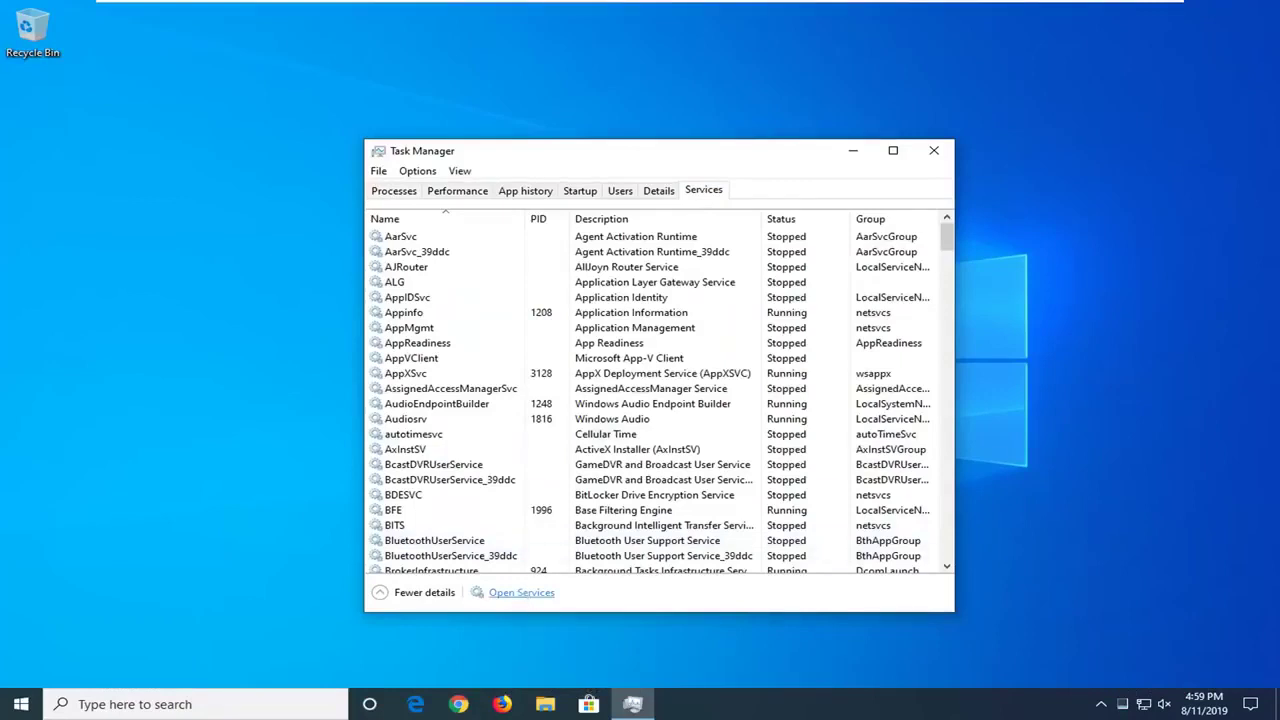
click(535, 592)
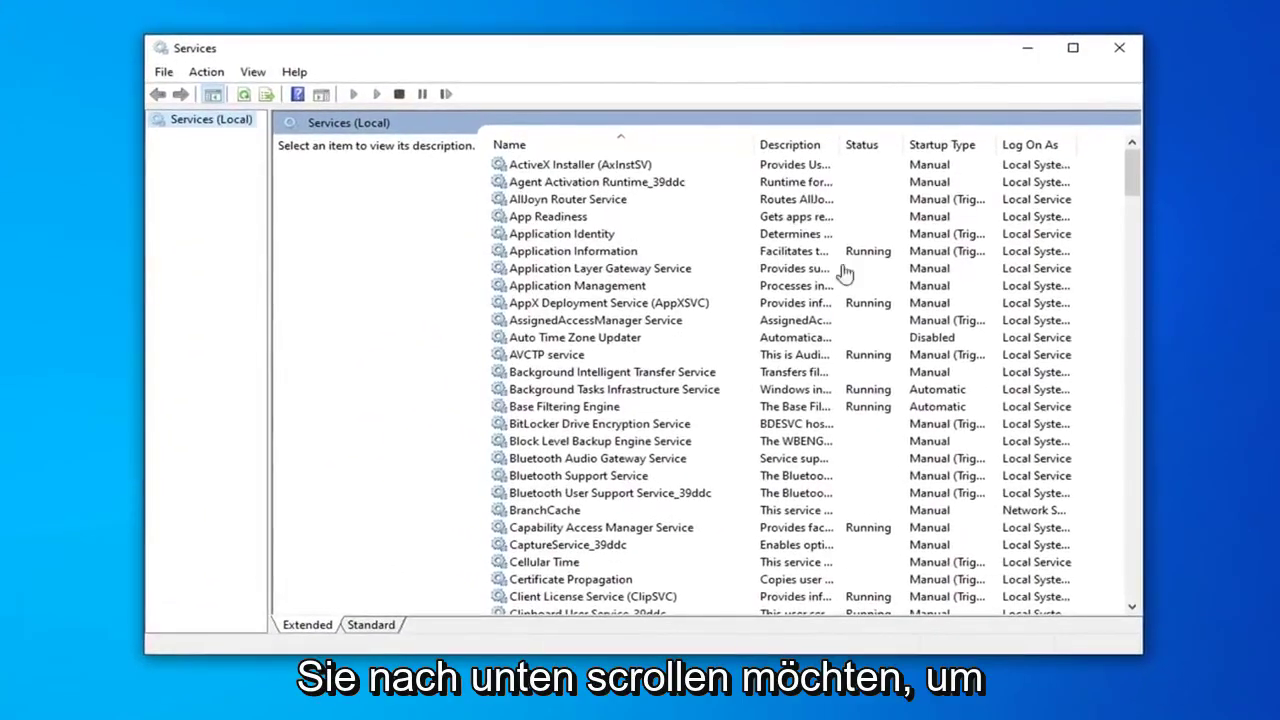
Step: Find the Windows Search service in the local services list and open its properties
scroll(560, 460, down, 20)
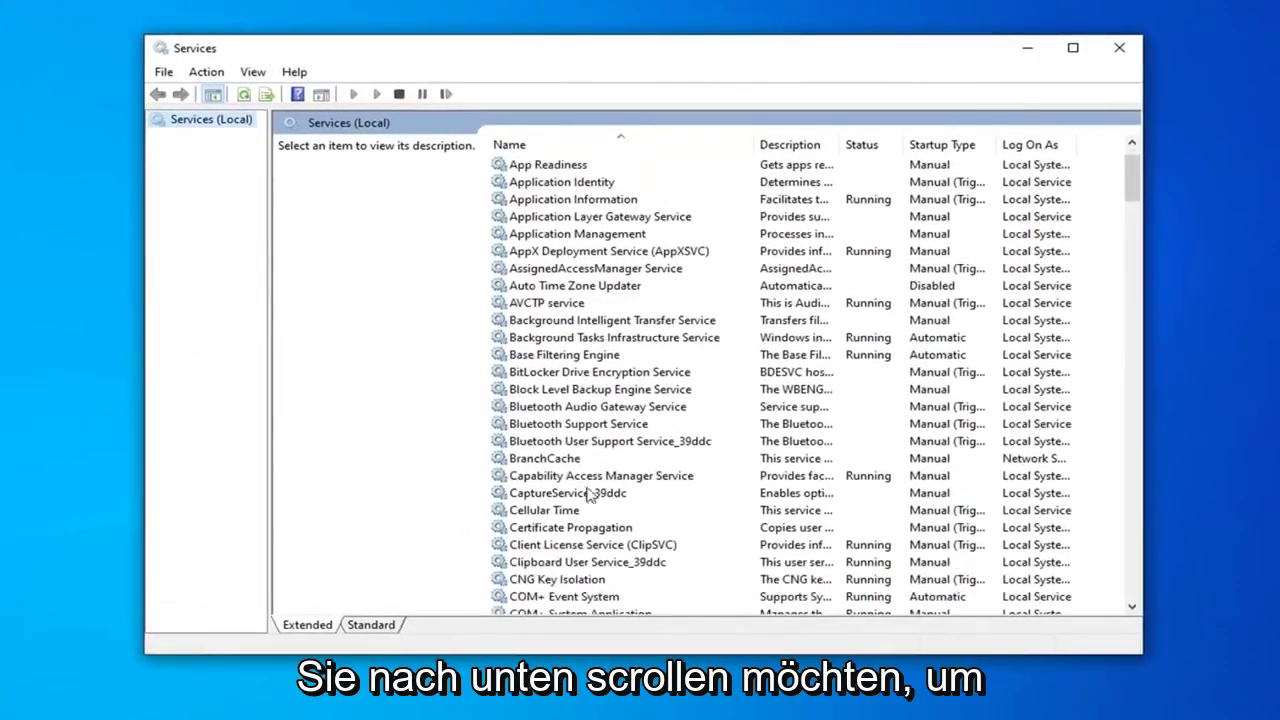
scroll(616, 448, down, 20)
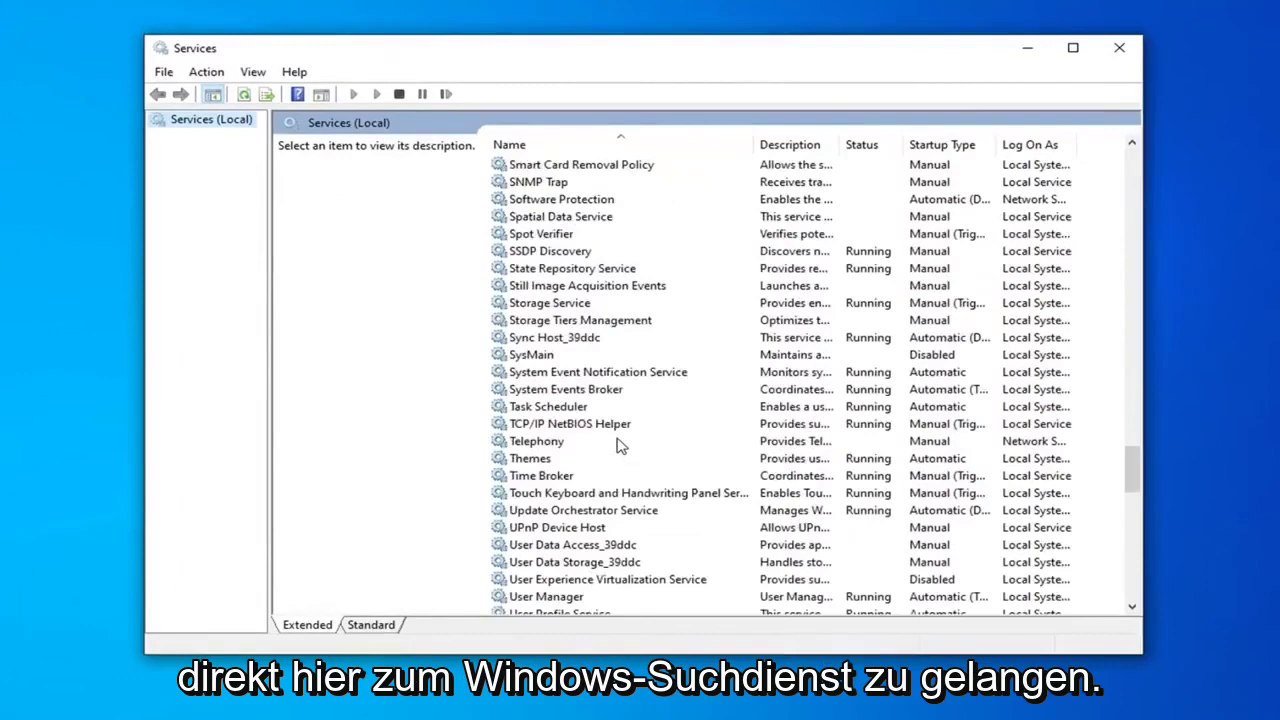
scroll(610, 462, down, 5)
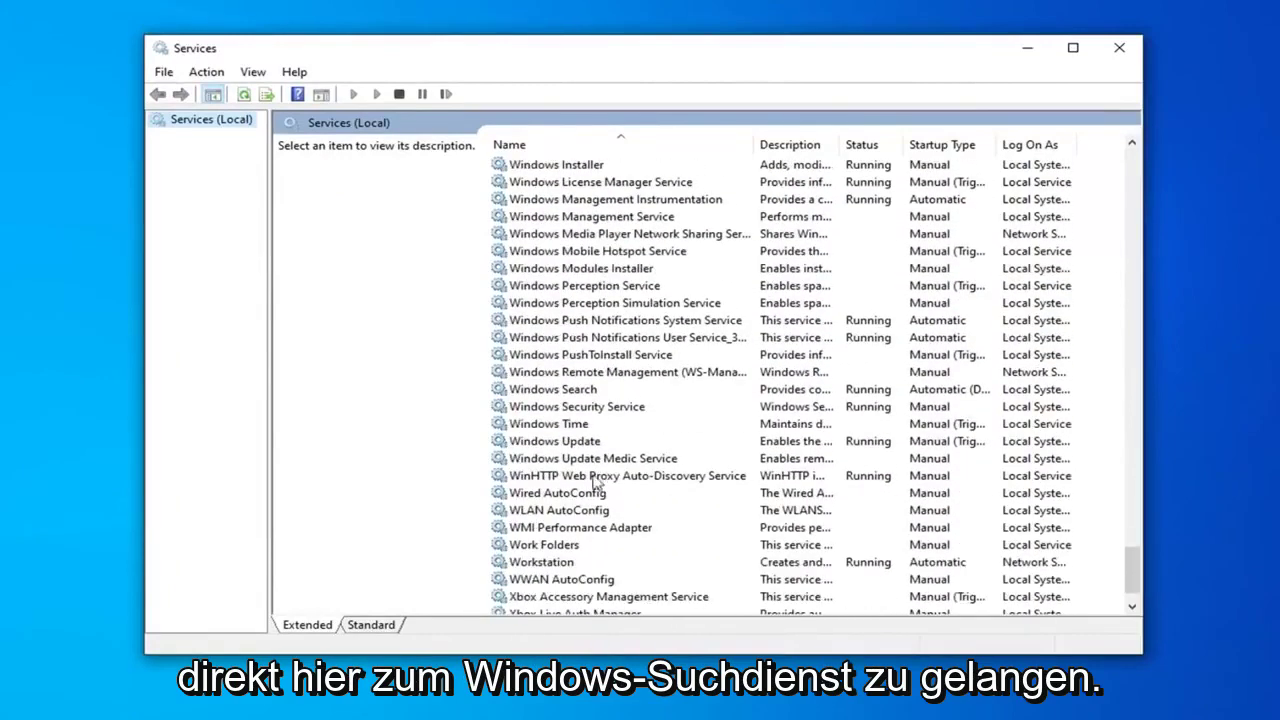
click(571, 393)
double_click(572, 393)
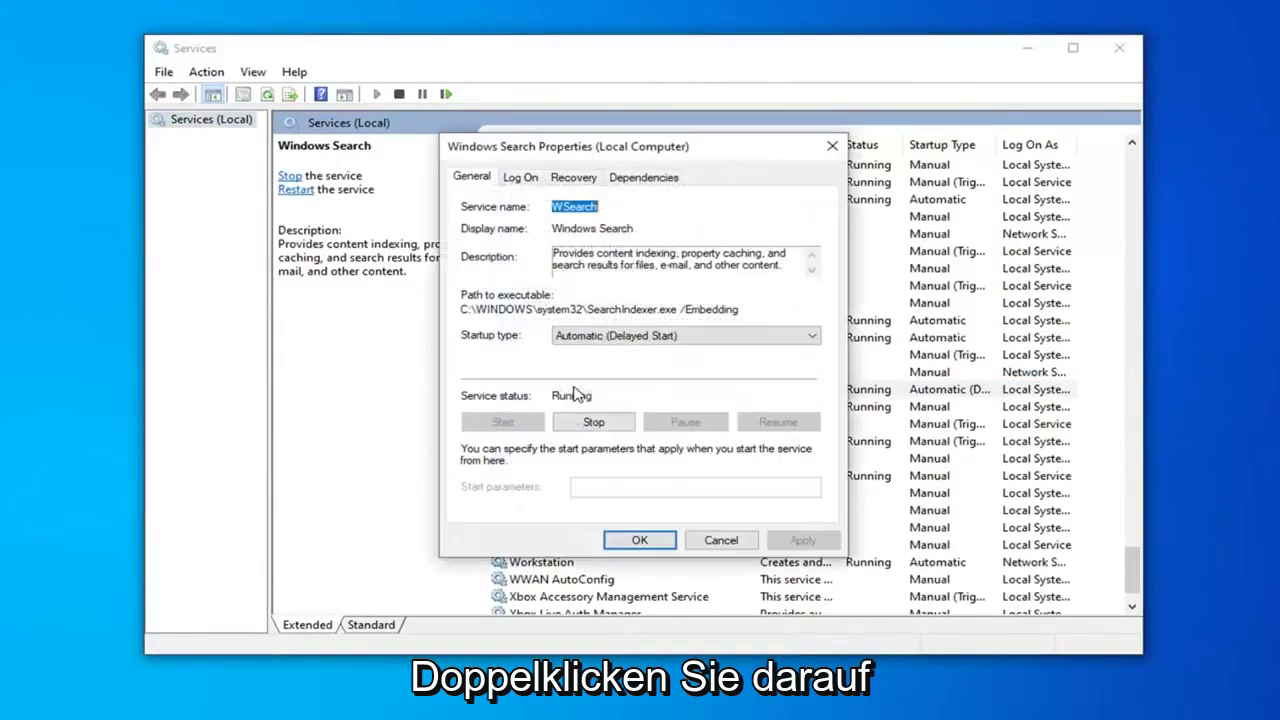
Step: Set the Windows Search startup type to Automatic (Delayed Start), apply the setting, and close the service properties and Task Manager
click(626, 338)
click(605, 362)
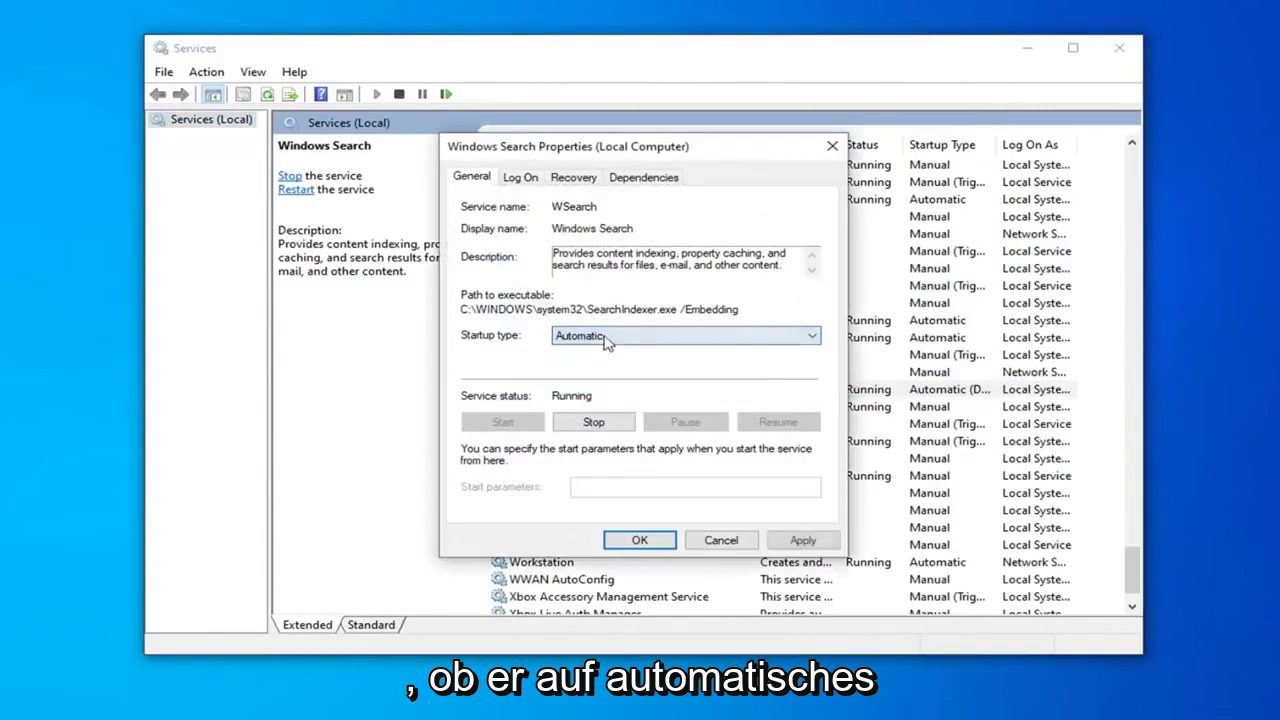
click(603, 340)
click(600, 351)
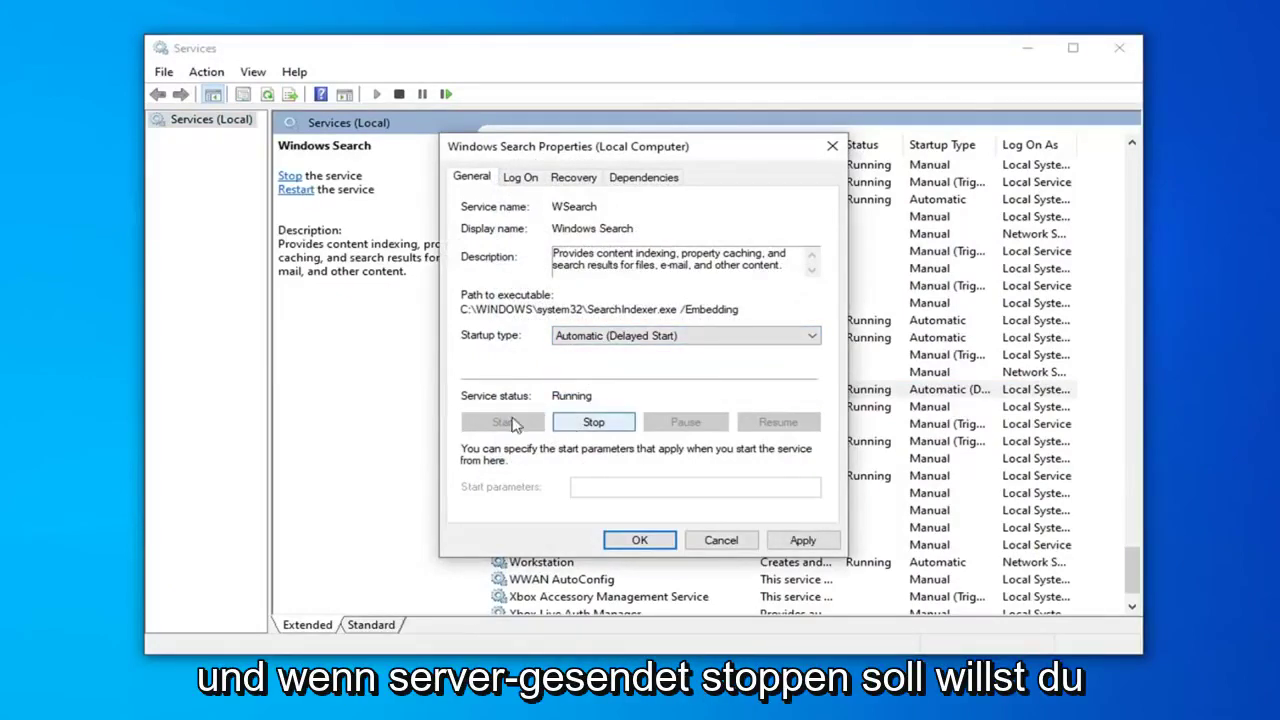
click(805, 542)
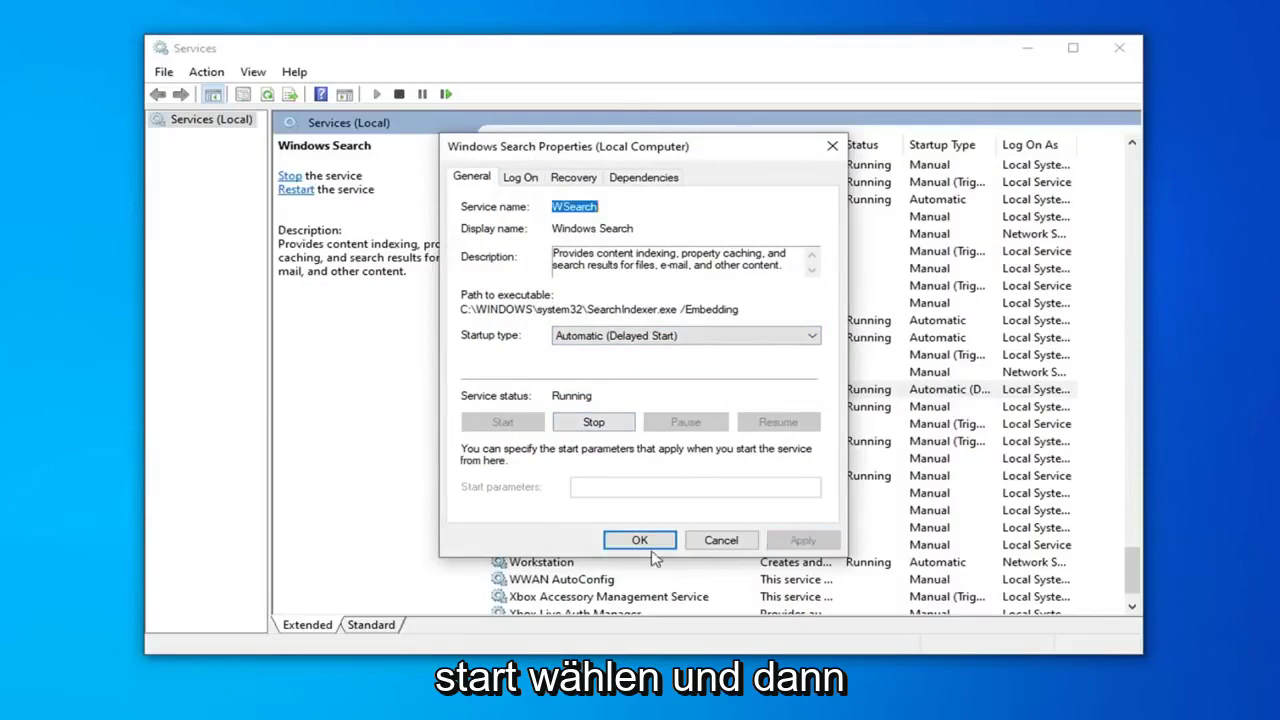
click(640, 542)
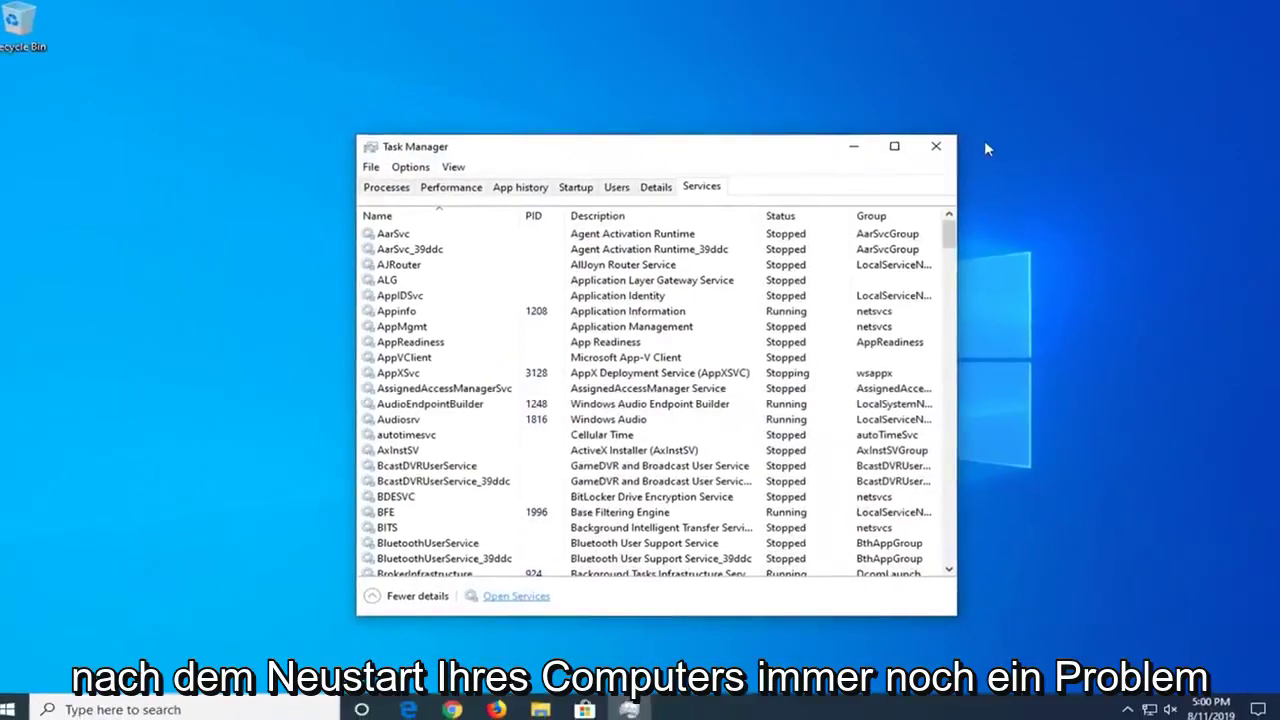
click(936, 146)
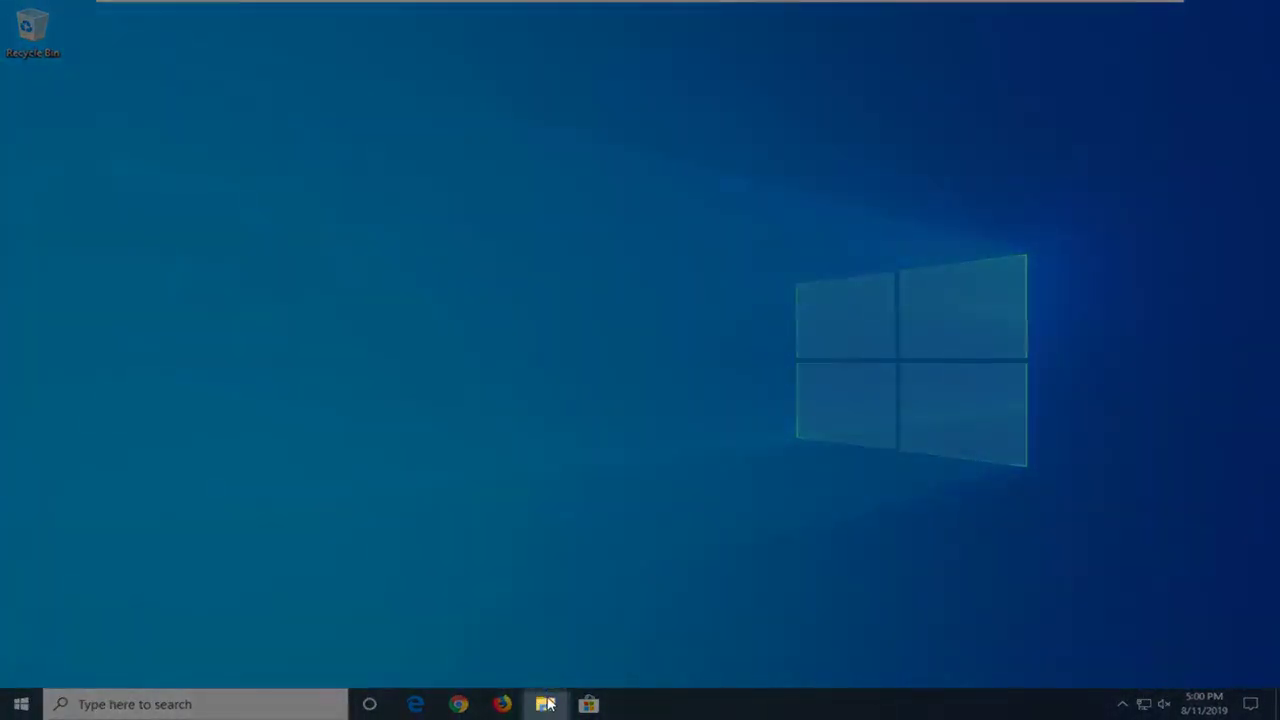
Step: Open a File Explorer window and go to the Control Panel by entering "Control" as the location
click(550, 700)
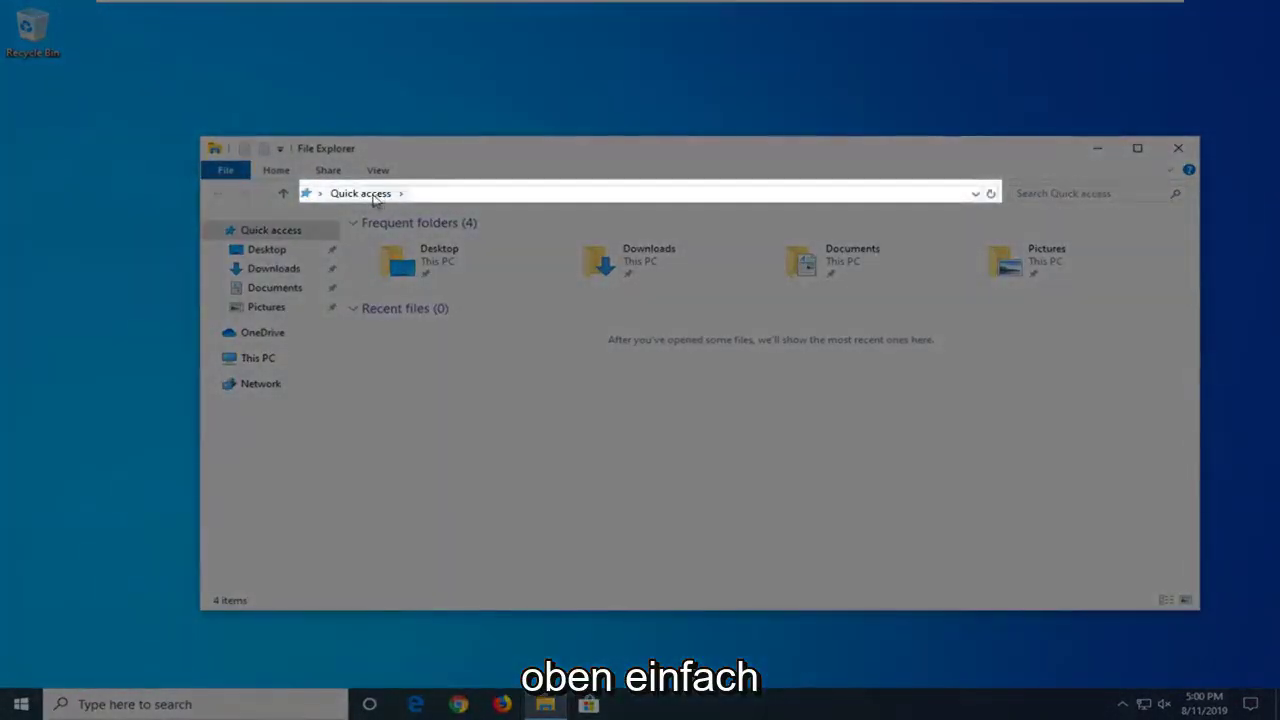
click(434, 200)
key(BackSpace)
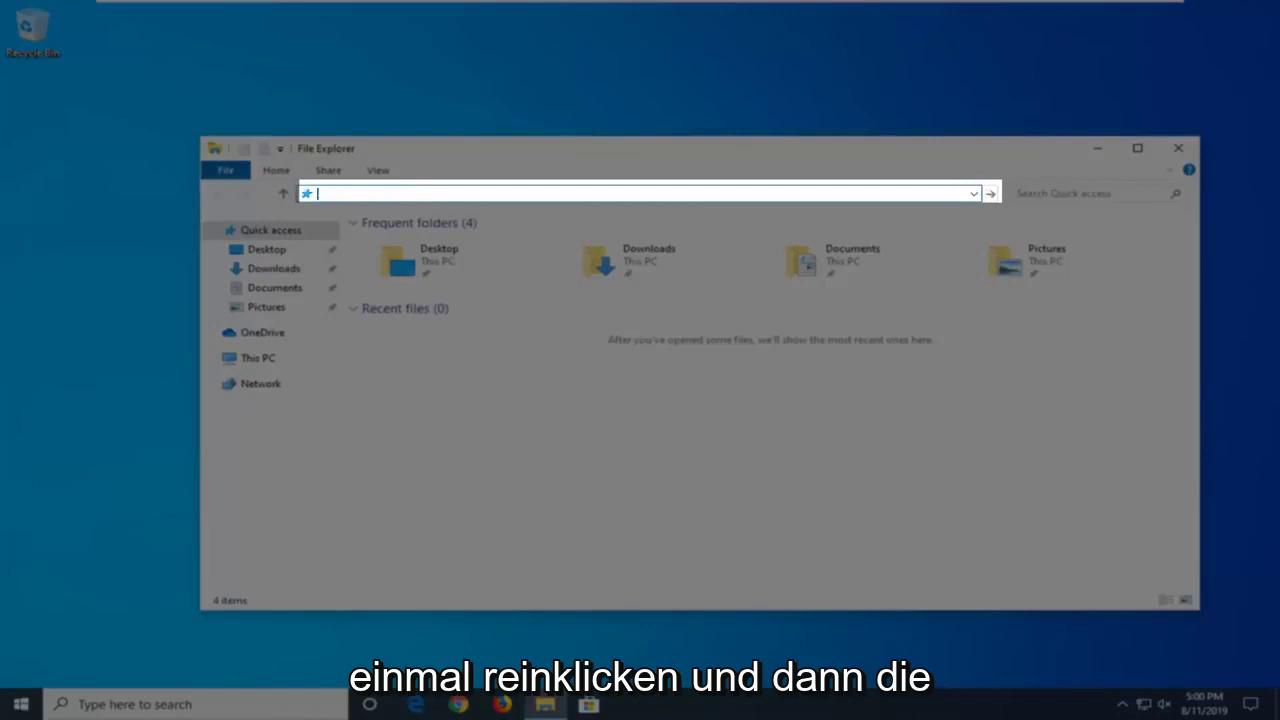
text(Com)
text(trol)
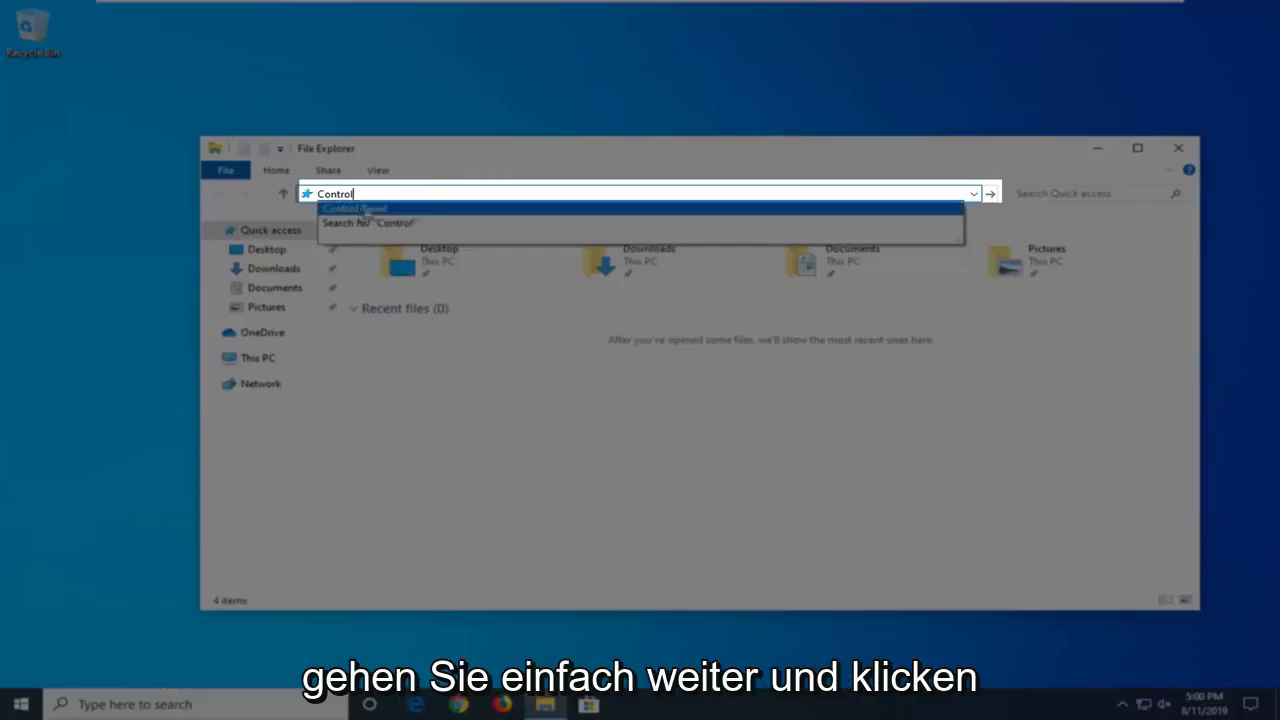
click(358, 210)
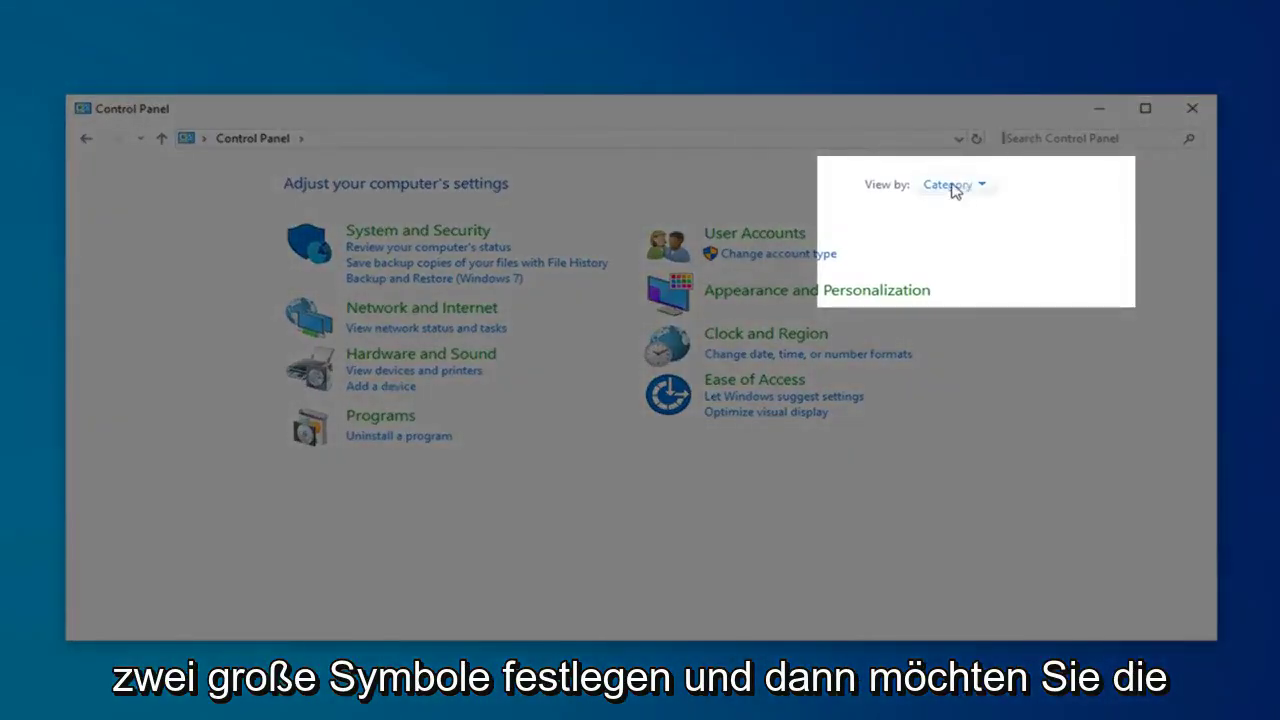
Step: Display the Control Panel items as large icons and open Indexing Options
click(952, 186)
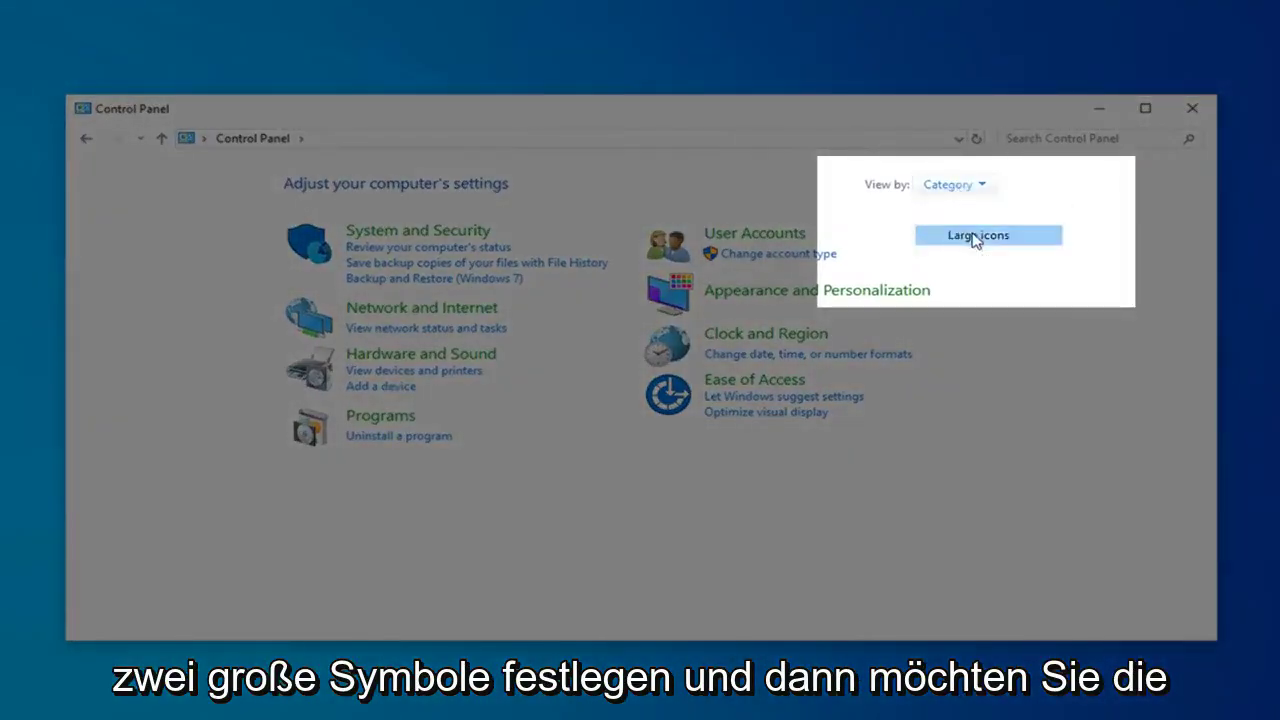
click(975, 237)
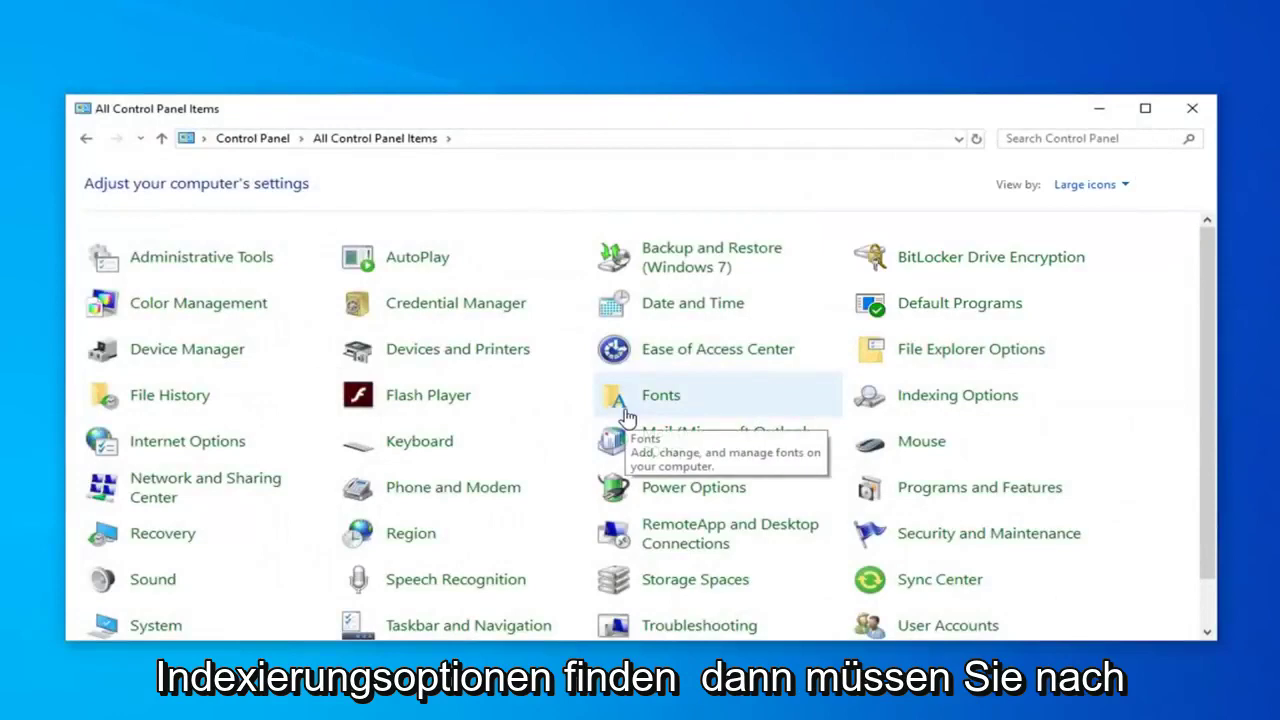
click(962, 404)
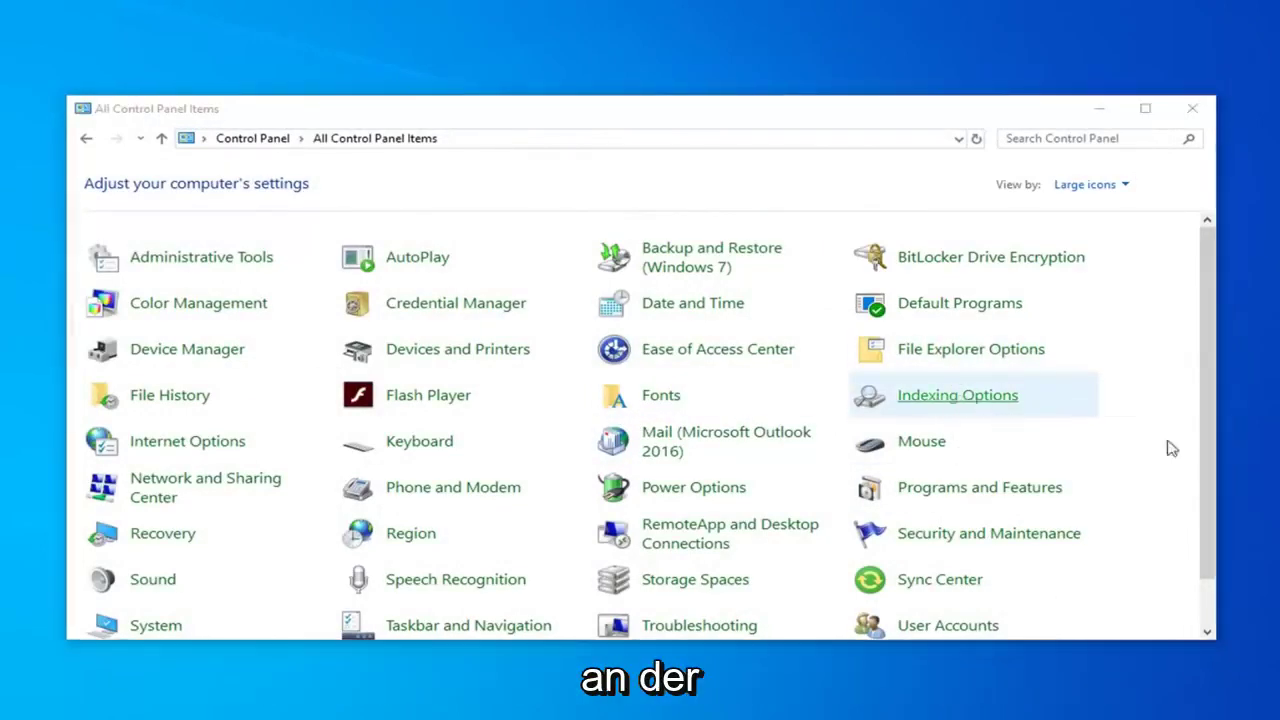
drag(372, 176, 552, 121)
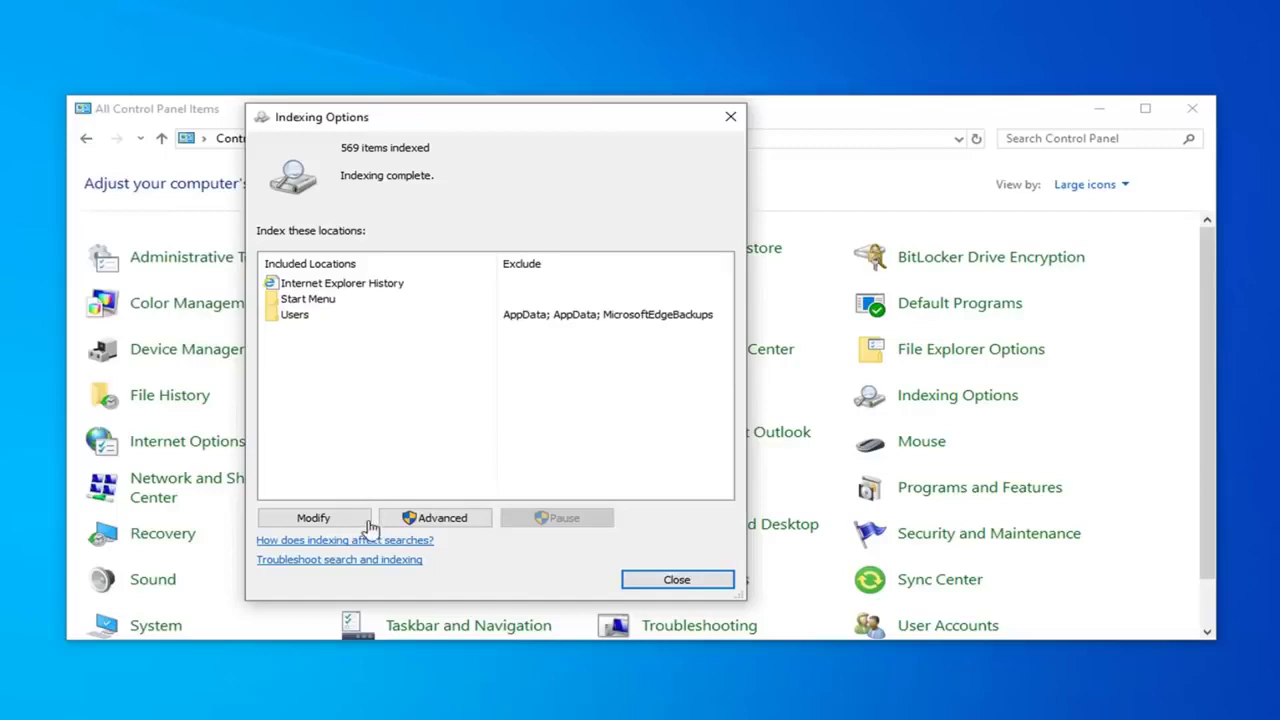
Step: Delete and rebuild the search index from the advanced indexing options, and close Indexing Options and the Control Panel
click(437, 519)
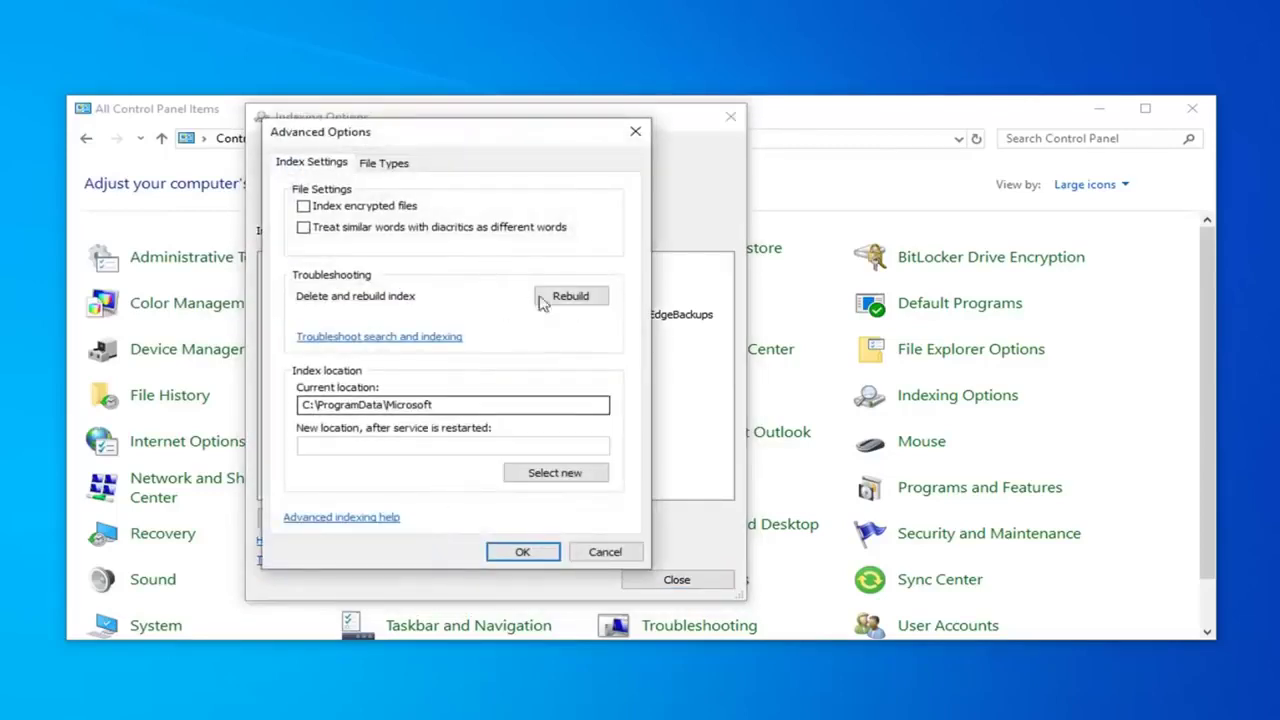
click(571, 296)
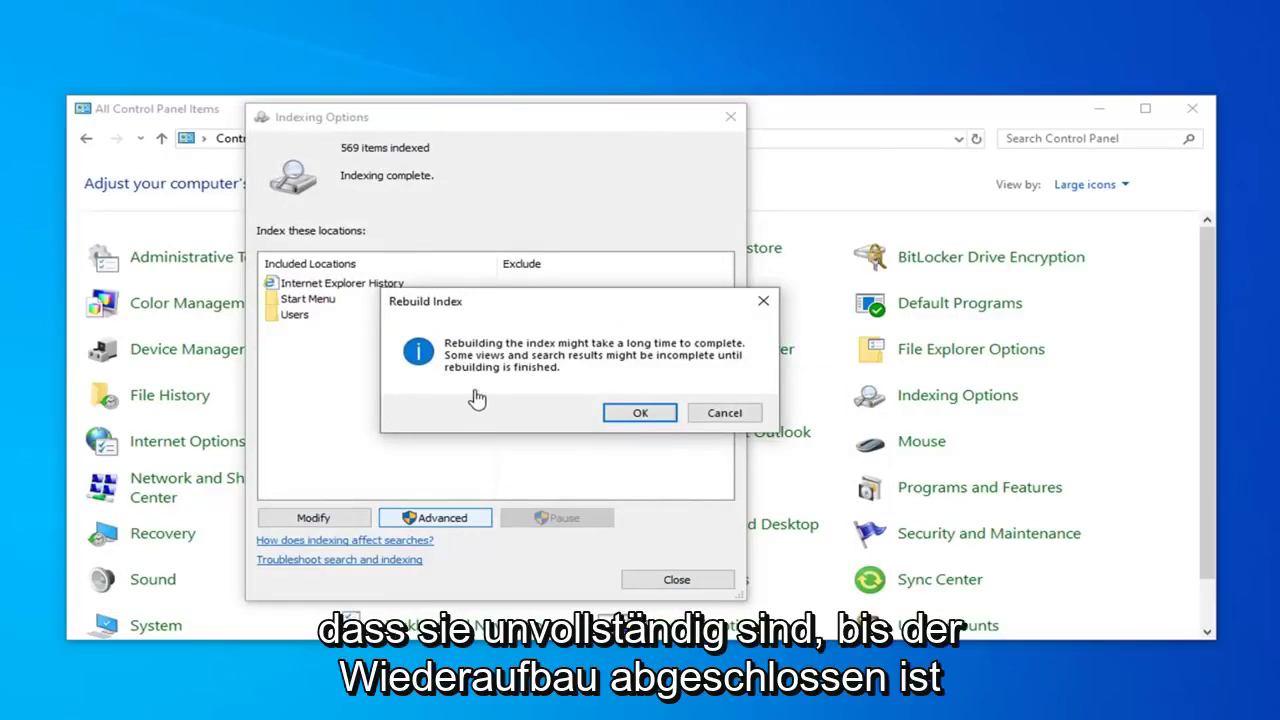
click(634, 414)
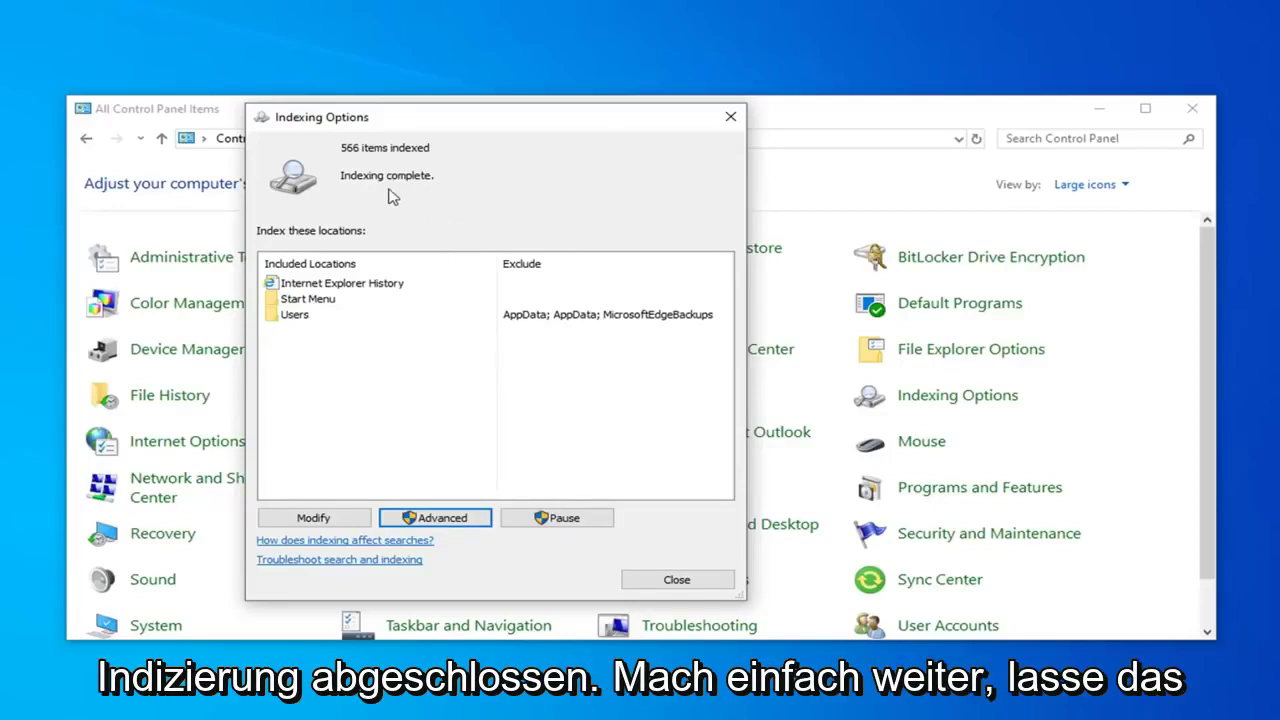
click(654, 584)
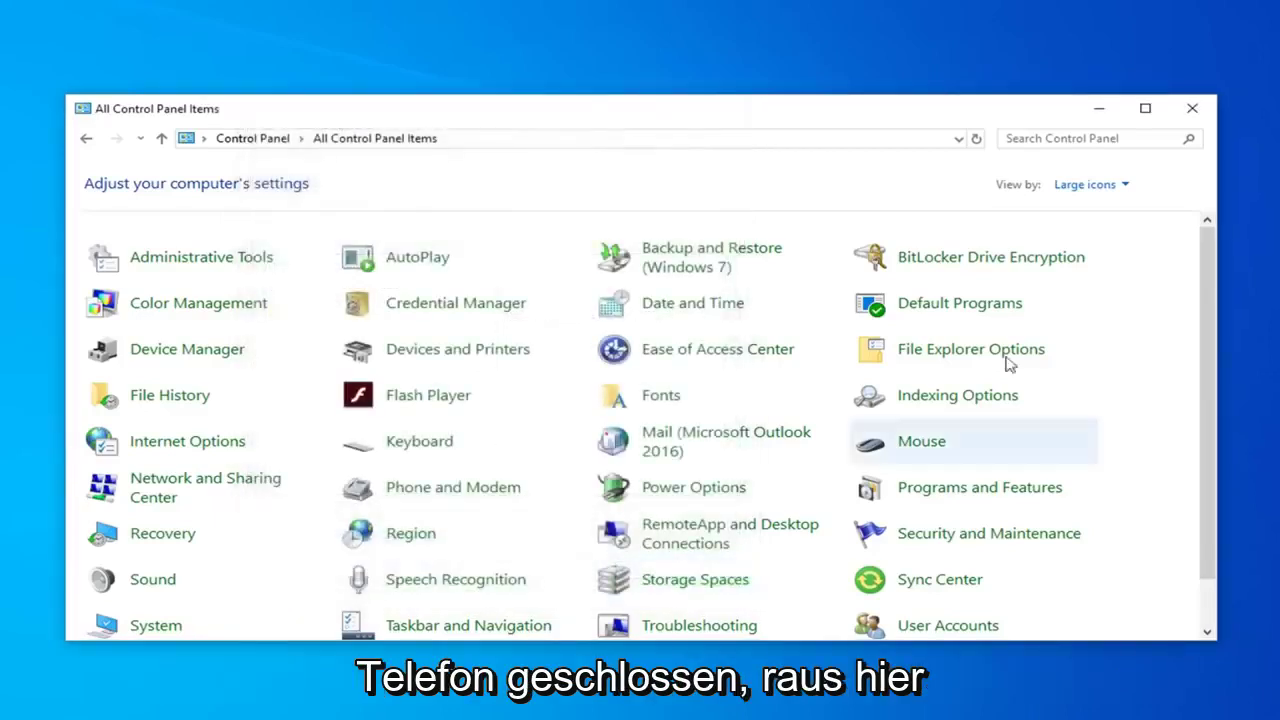
click(1192, 108)
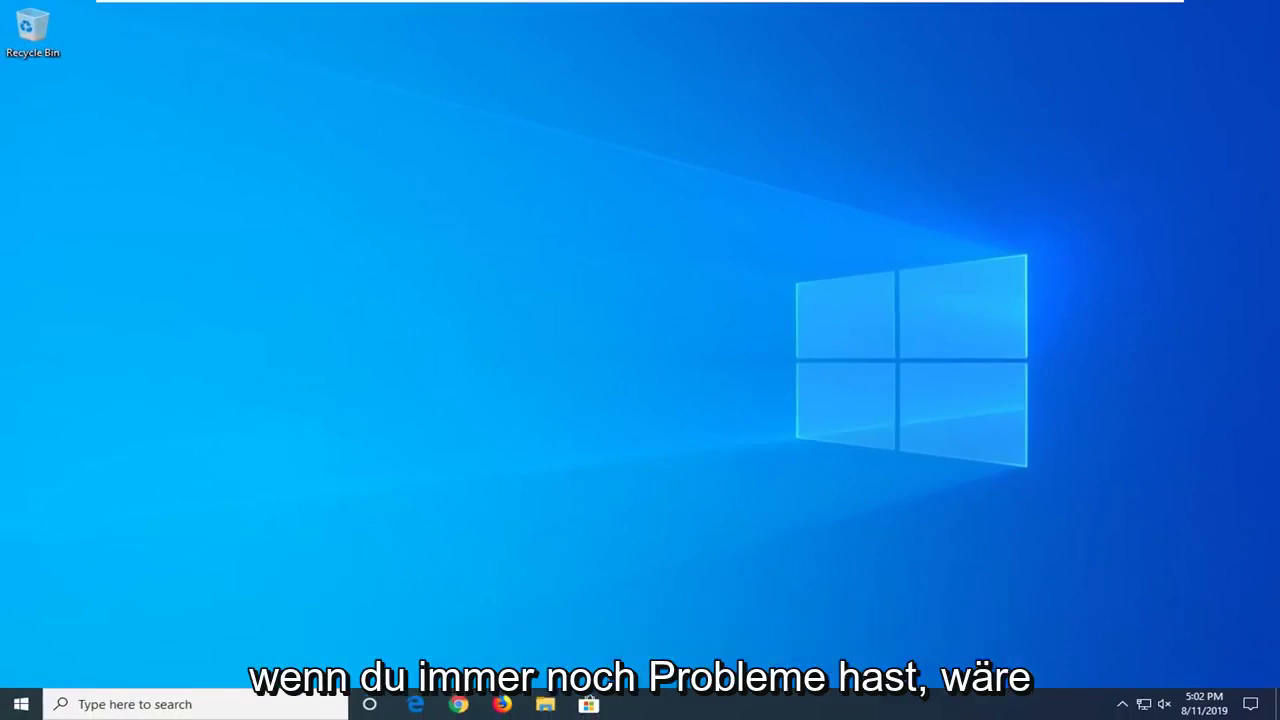
Step: Open Windows PowerShell as administrator, allow it to make changes to the device, and move its window toward the screen's centre
right_click(9, 710)
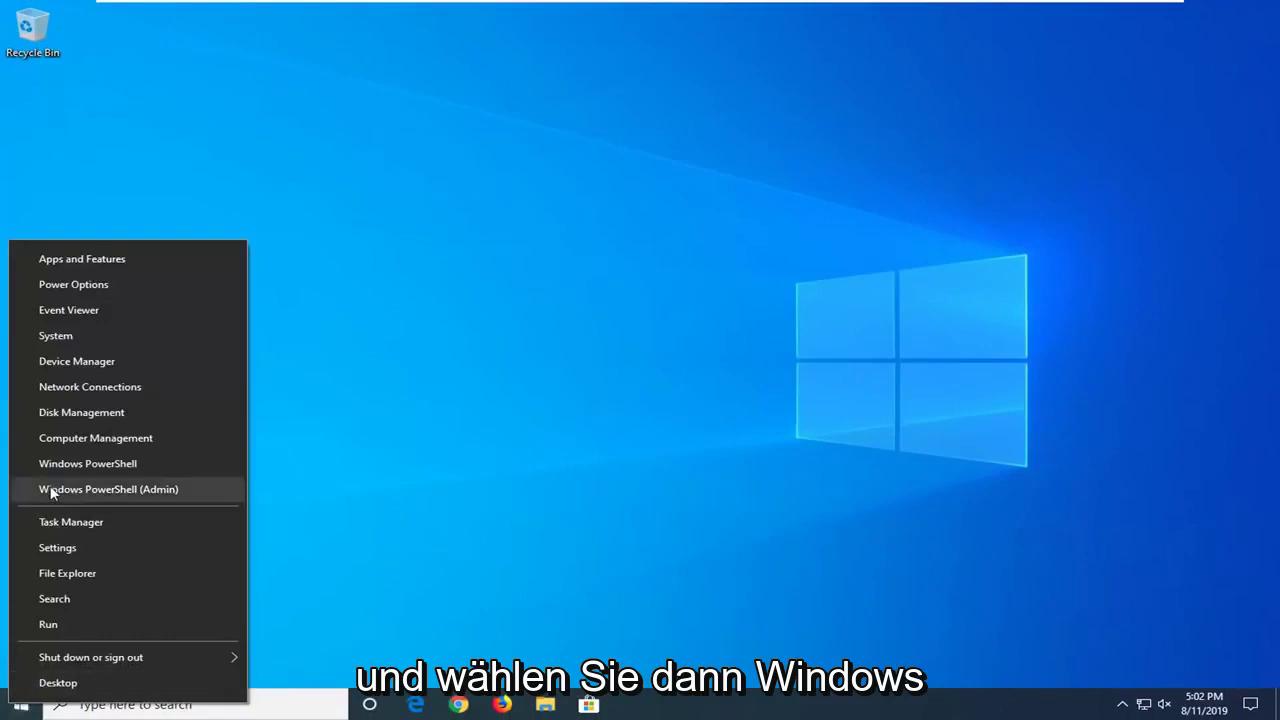
click(150, 490)
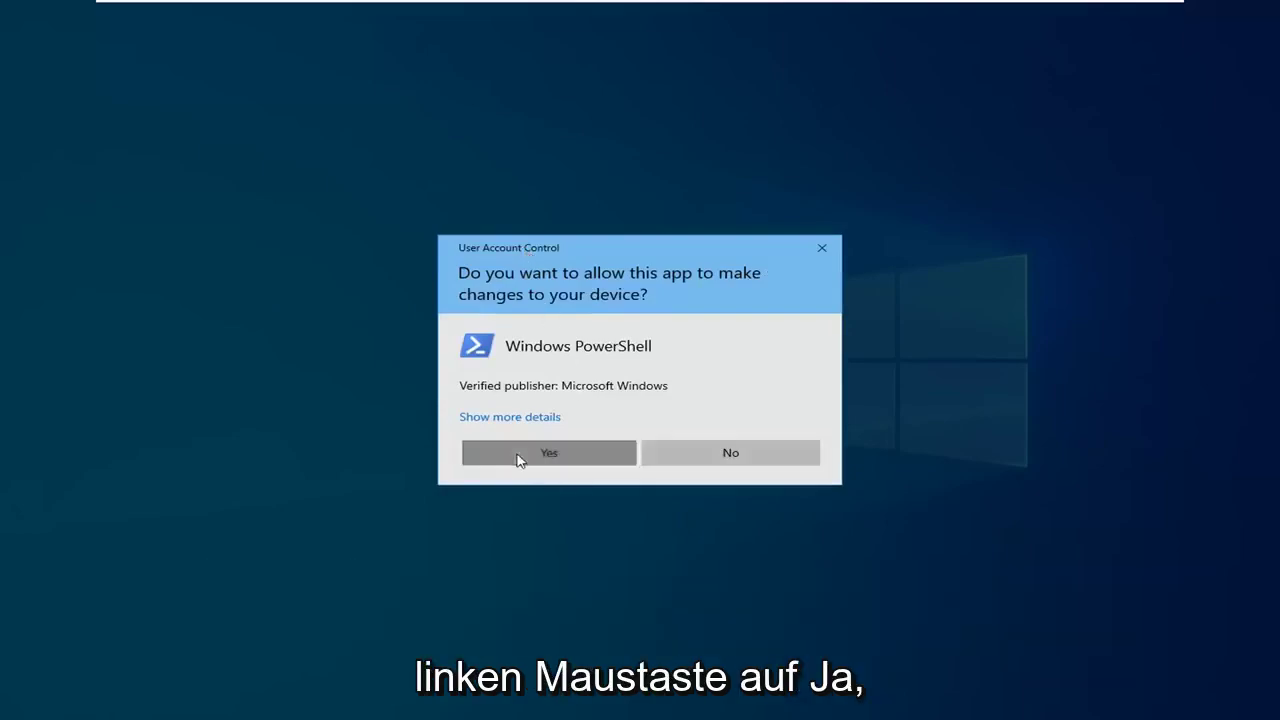
click(519, 459)
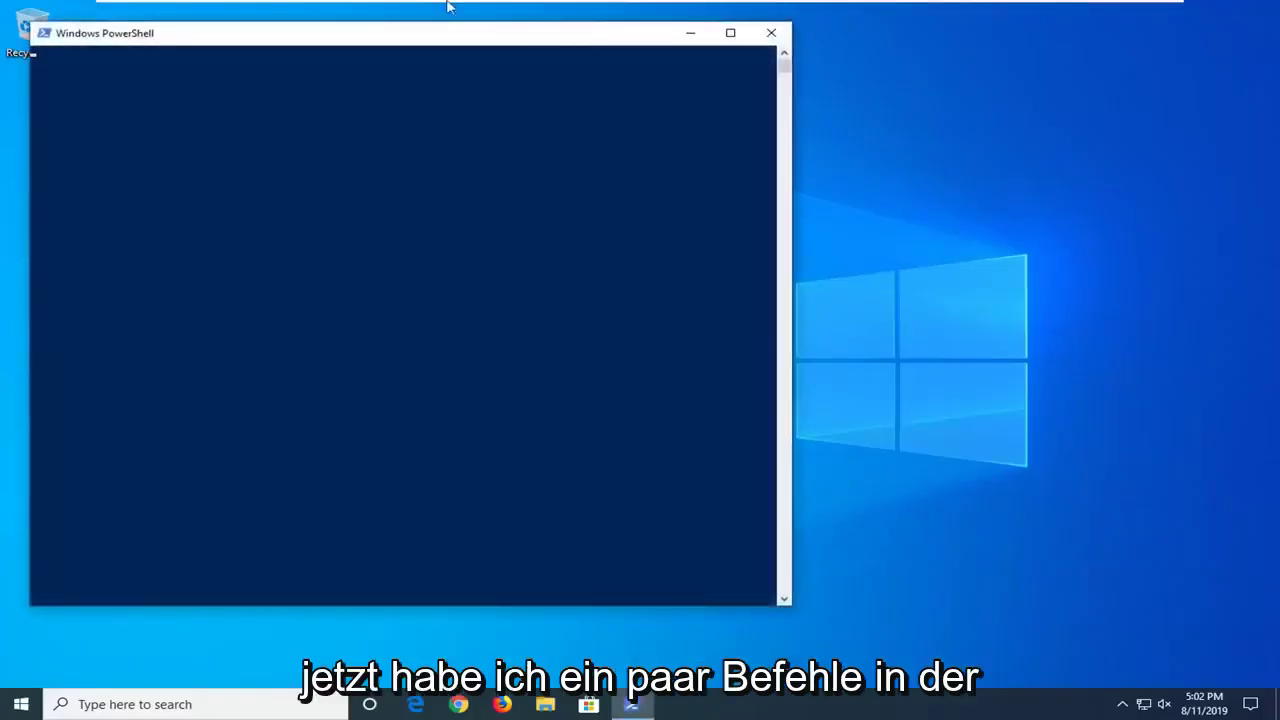
drag(411, 28, 600, 69)
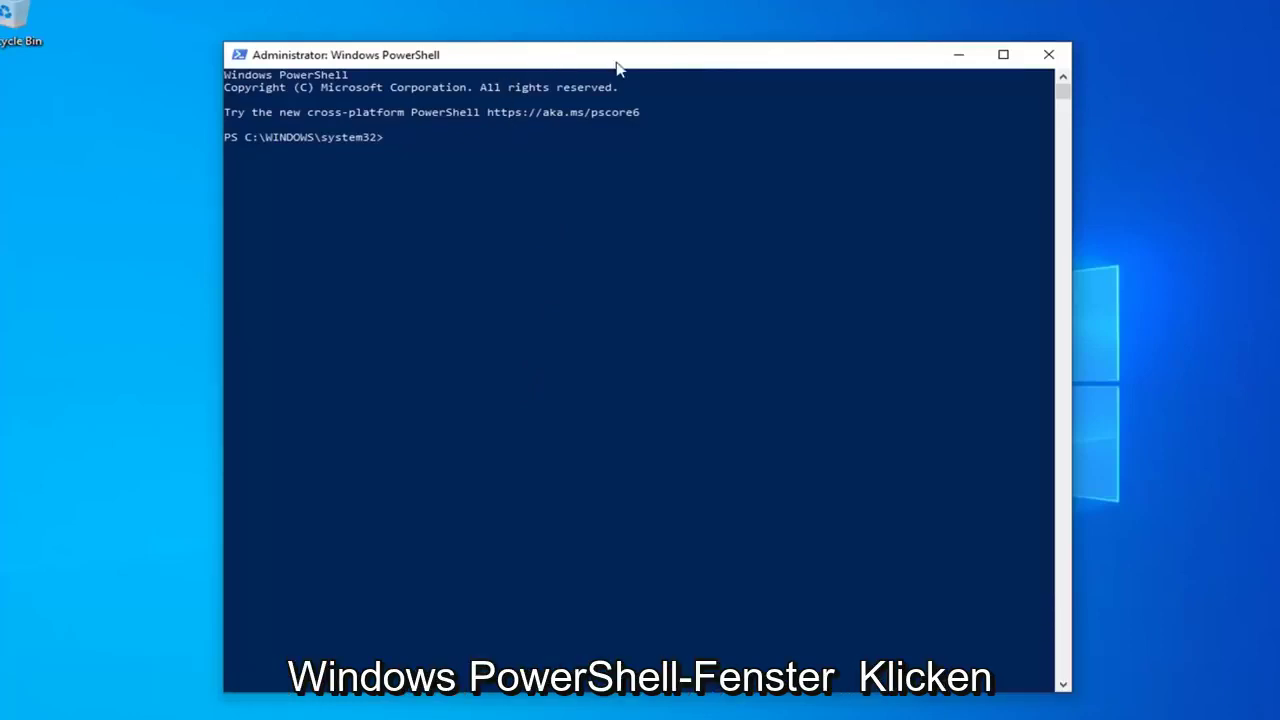
Step: Paste and run the command "PowerShell -ExecutionPolicy Unrestricted" in the administrator PowerShell window
right_click(702, 57)
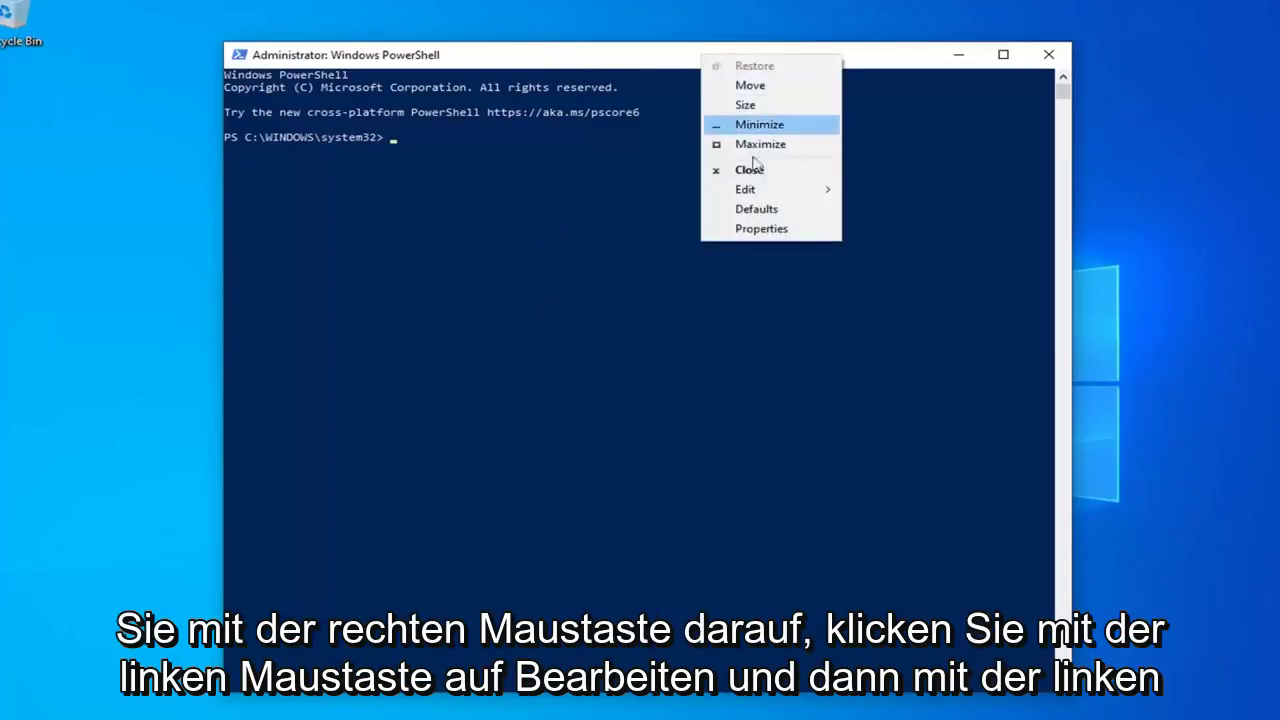
mouse_move(779, 193)
click(872, 228)
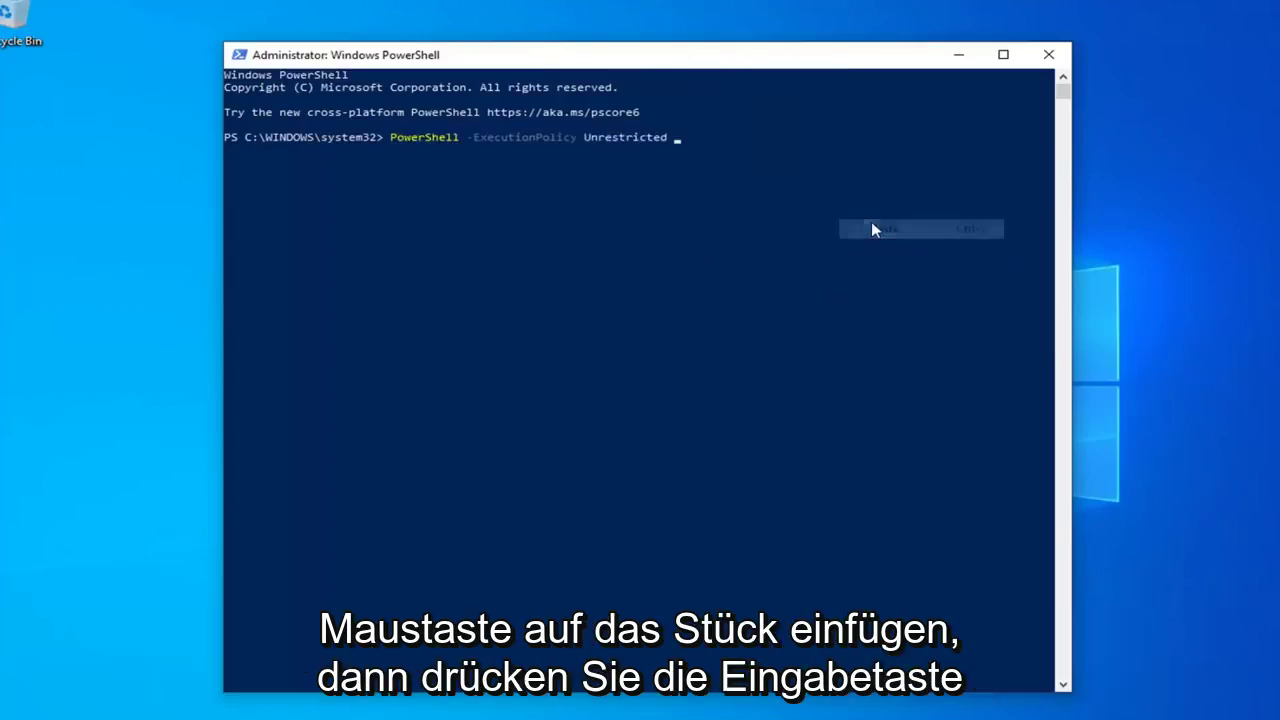
key(Return)
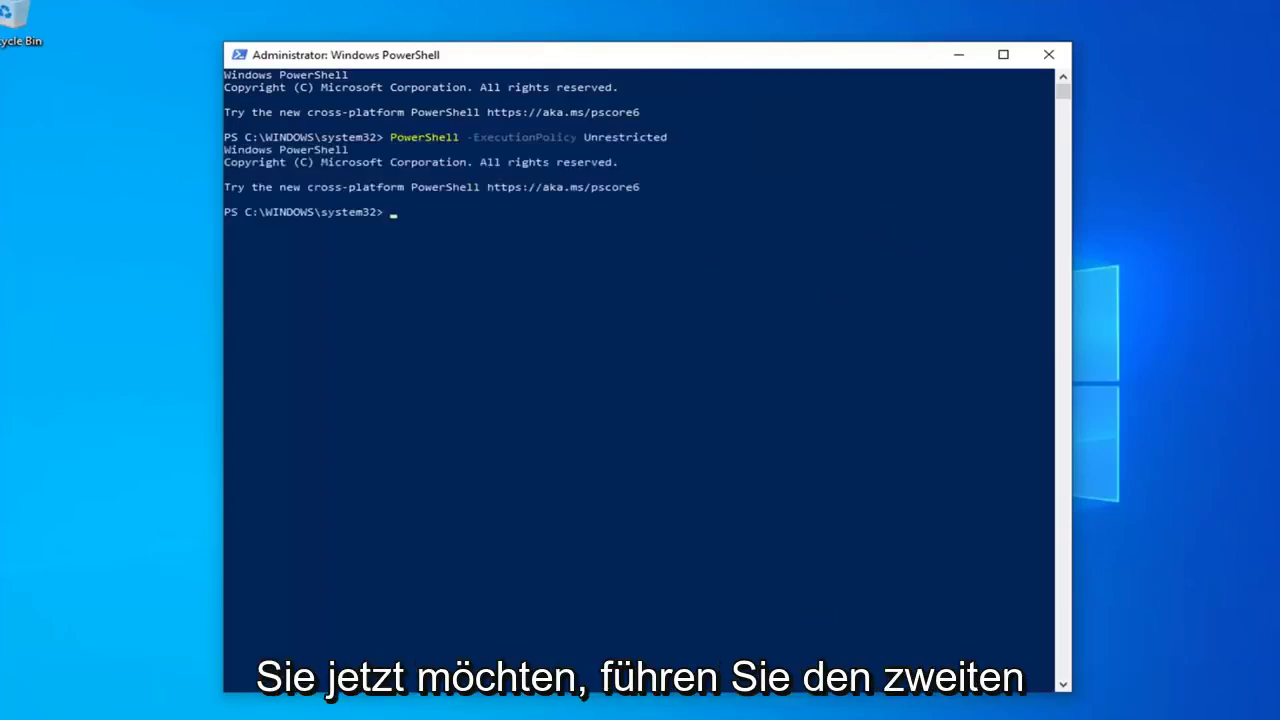
Step: Paste and run Get-AppXPackage -AllUsers |Where-Object {$_.InstallLocation -like "*SystemApps*"} | Foreach {Add-AppxPackage -DisableDevelopmentMode -Register "$($_.InstallLocation)\AppXManifest.xml"}
right_click(560, 57)
mouse_move(598, 187)
click(709, 223)
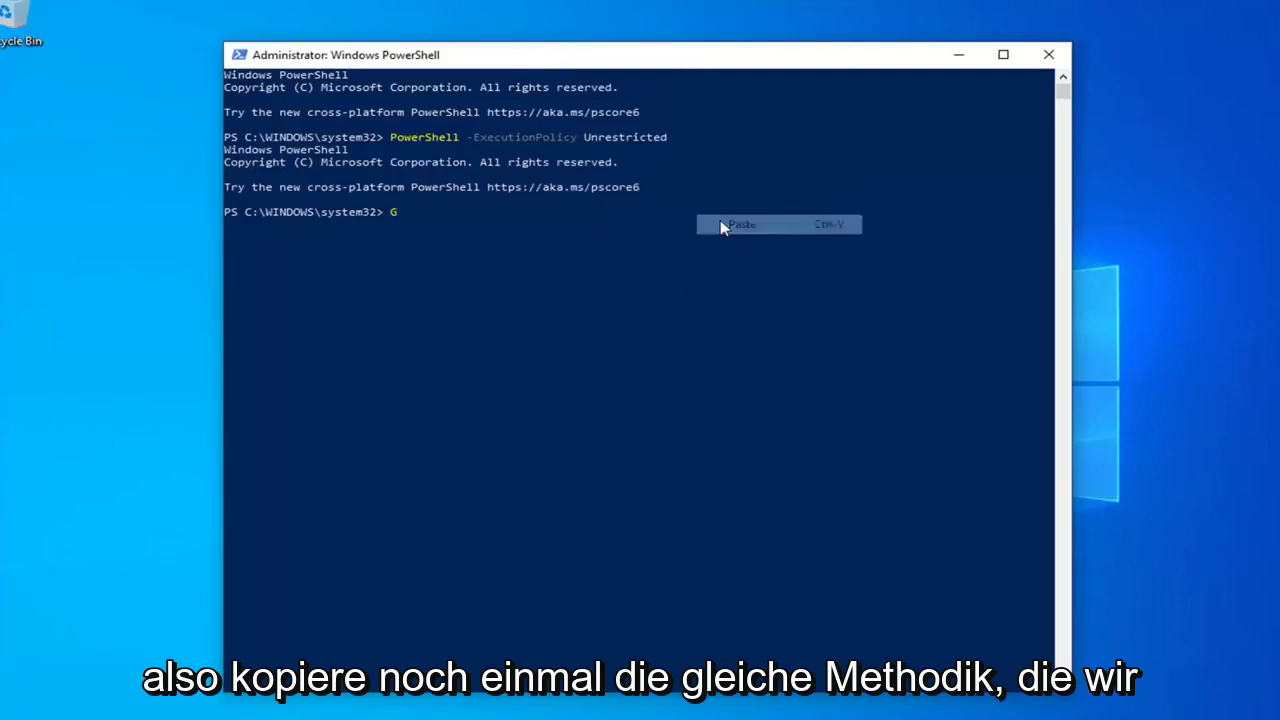
key(Return)
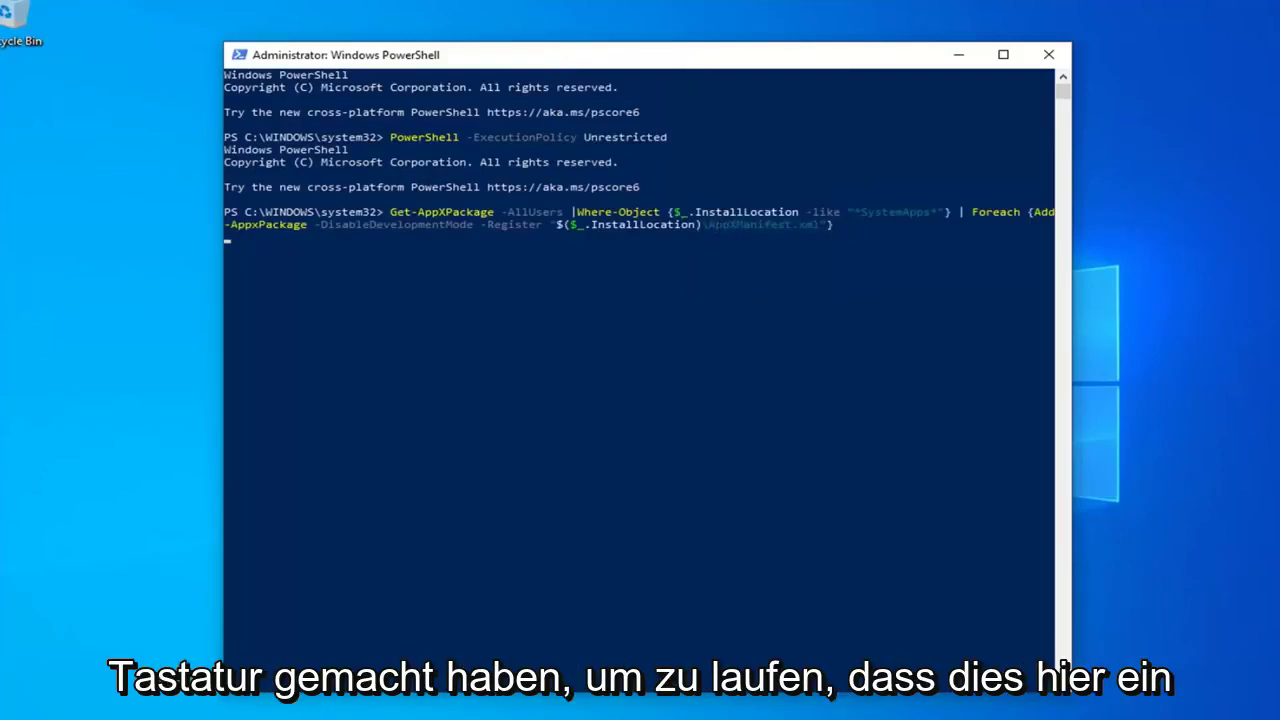
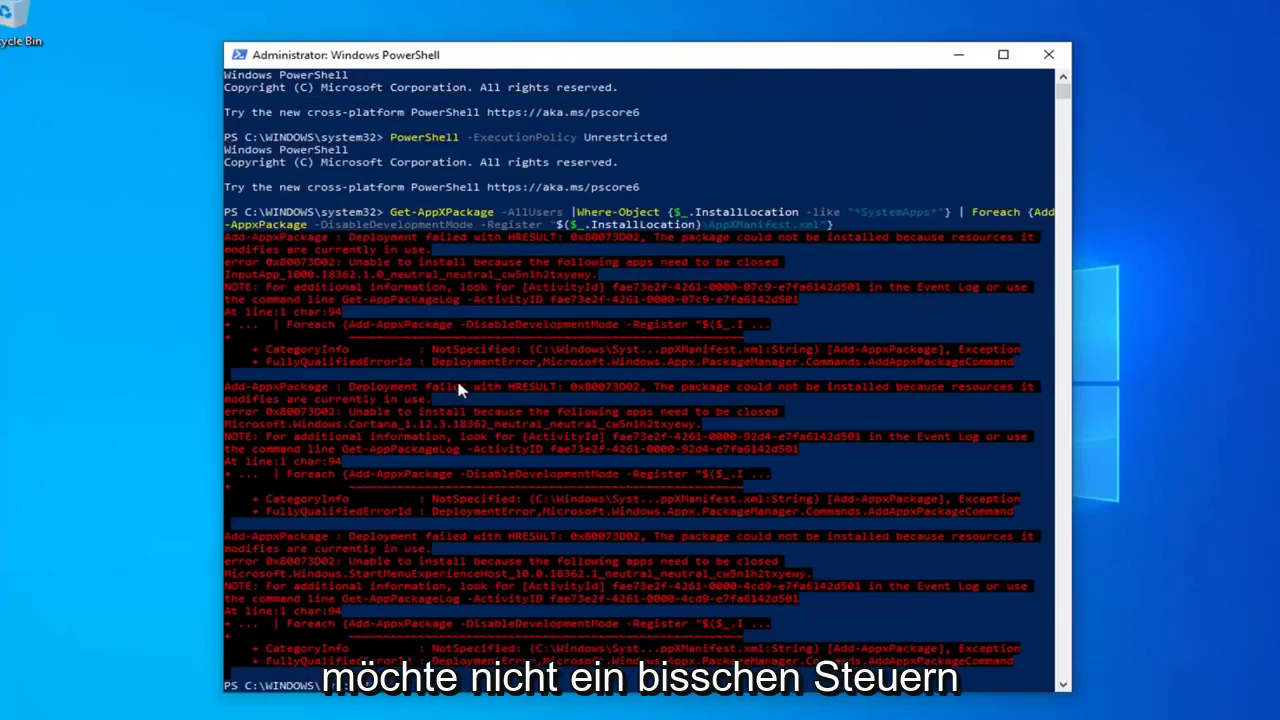
Step: Run $manifest = (Get-AppxPackage Microsoft.WindowsStore).InstallLocation + '\AppxManifest.xml' ; Add-AppxPackage -DisableDevelopmentMode -Register $manifest to re-register the Microsoft Store
scroll(612, 96, down, 3)
scroll(591, 315, up, 3)
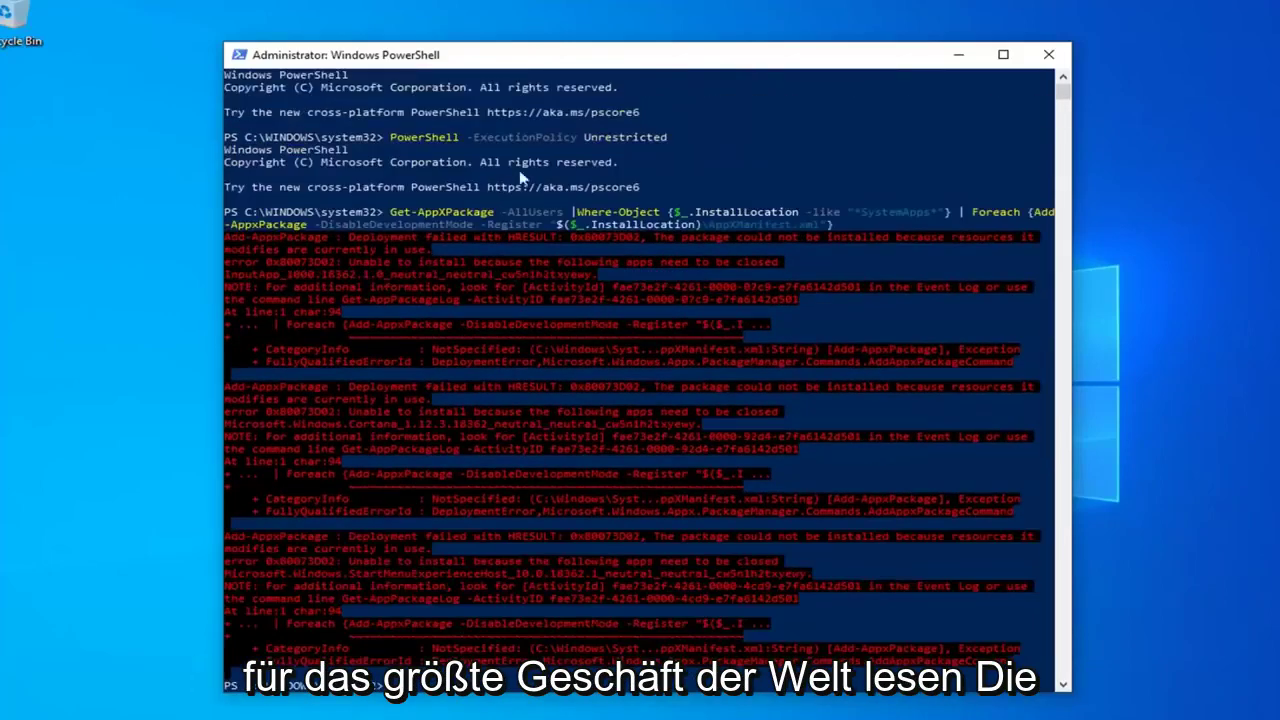
scroll(520, 178, down, 3)
text($manifest = (Get-AppxPackage Microsoft.WindowsStore).InstallLocation + '\AppxManifest.xml' ; Add-AppxPackage -DisableDevelopmentMode -Register $manifest)
key(Return)
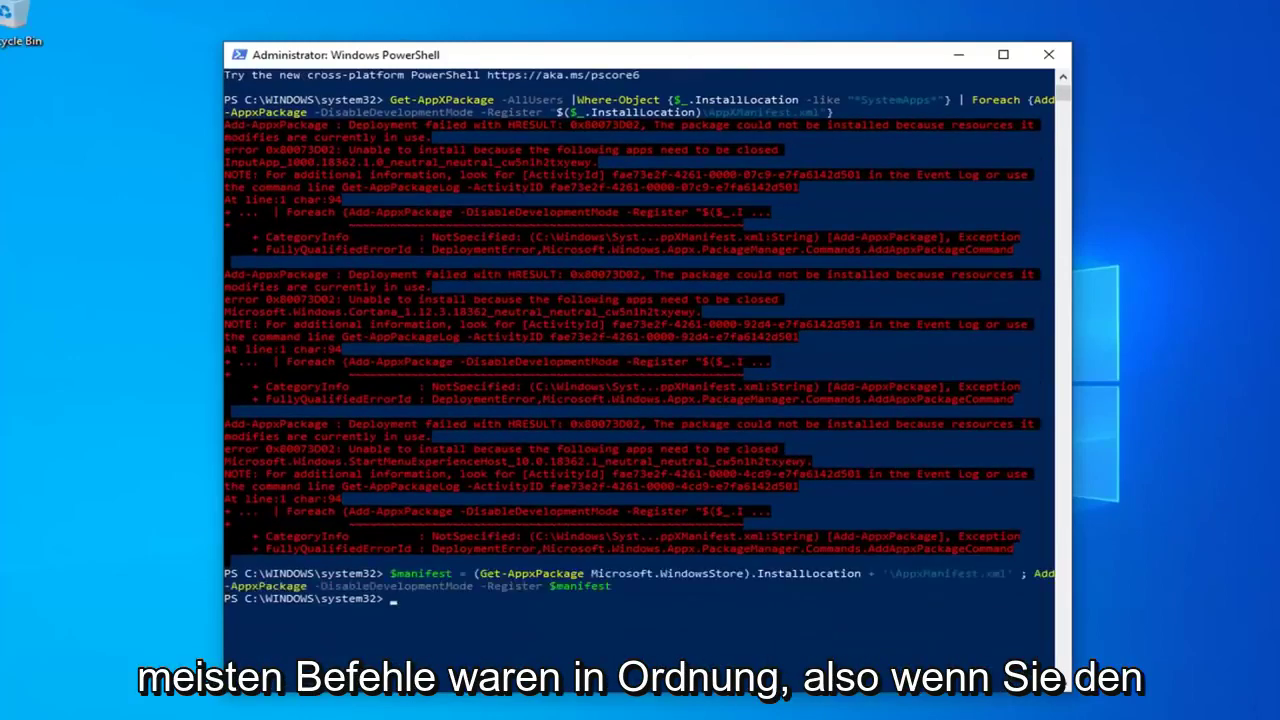
Step: Paste and run the command C:\Windows\System32\ctfmon.exe, and close the administrator PowerShell window
right_click(612, 66)
mouse_move(664, 200)
click(800, 236)
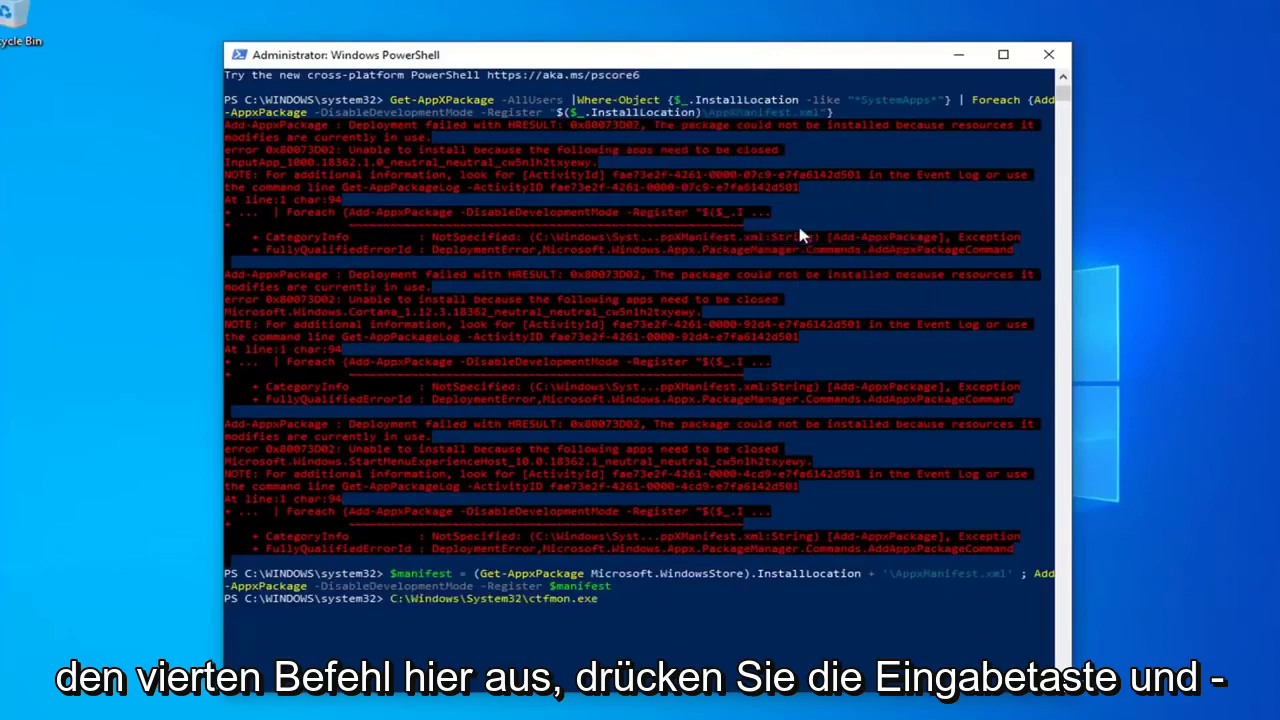
key(Return)
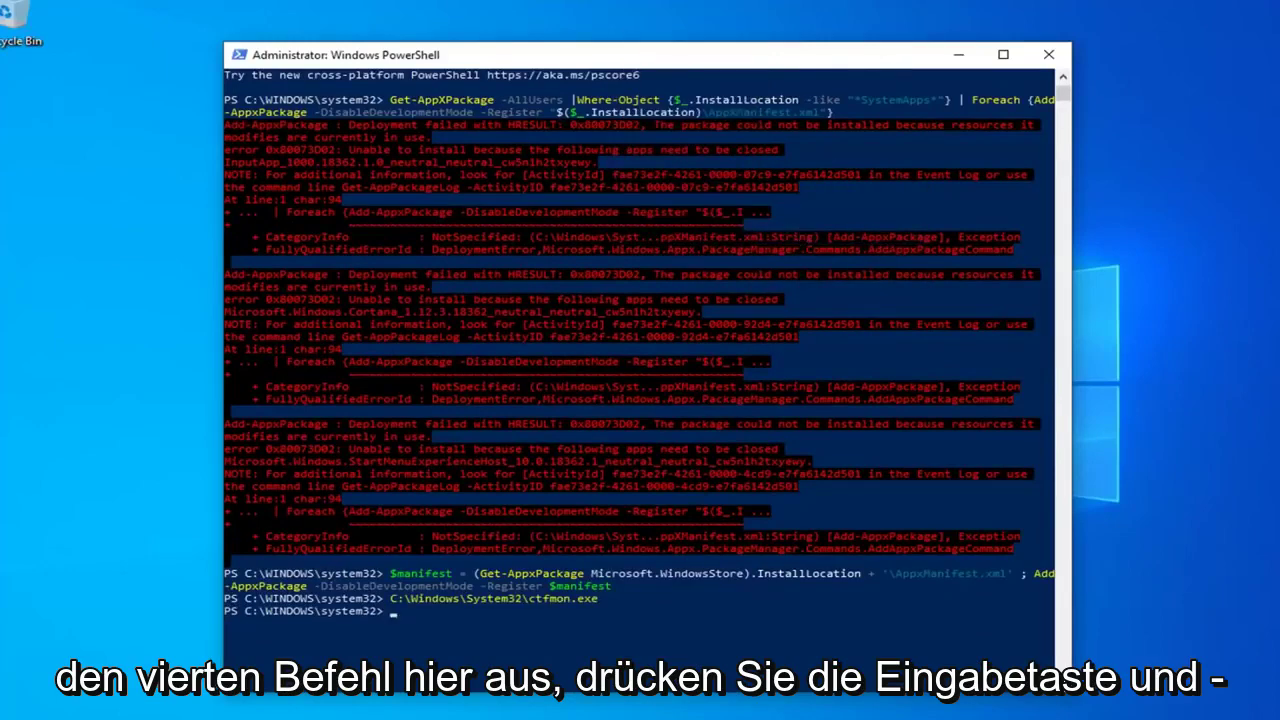
click(1048, 55)
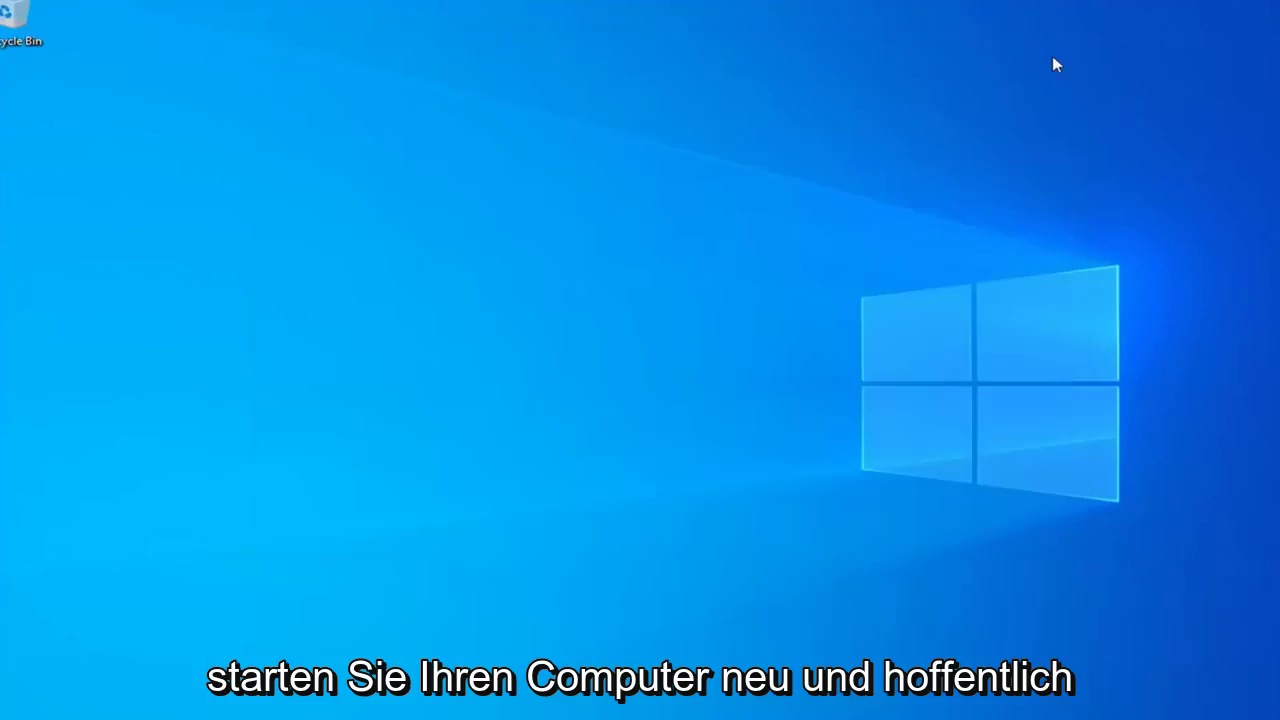